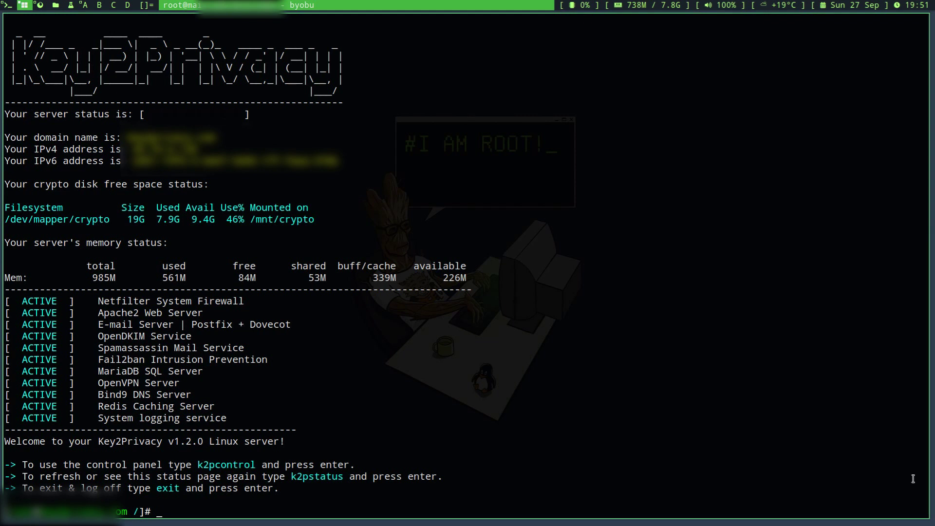
Launch k2pcontrol and enter the '1 User control & security settings' menu.
text(k2pcontrol)
key(Return)
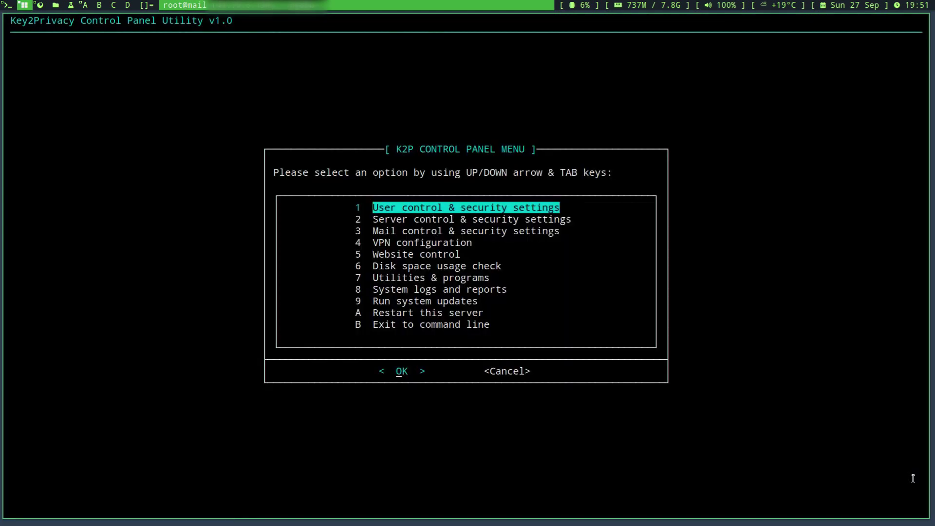
key(Return)
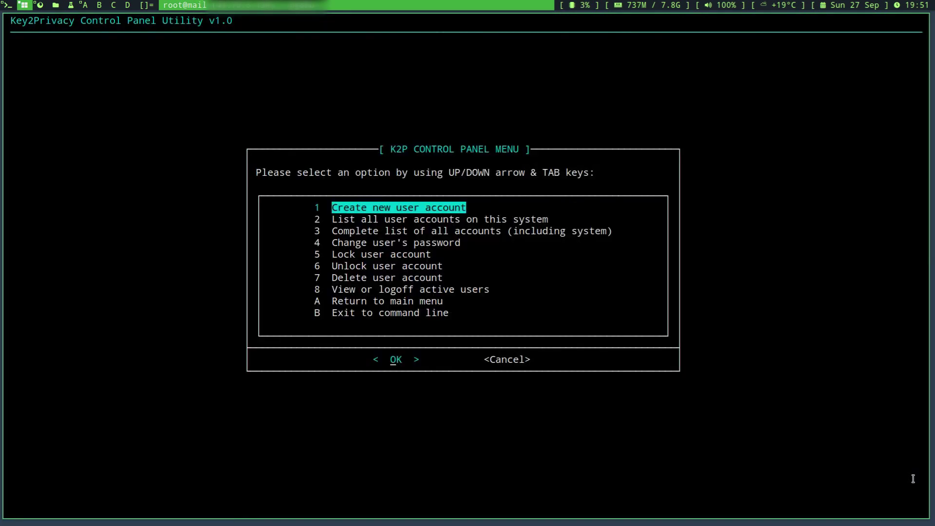
Create user account 'toplinuxtech' with a pasted password, entered twice to verify.
key(Return)
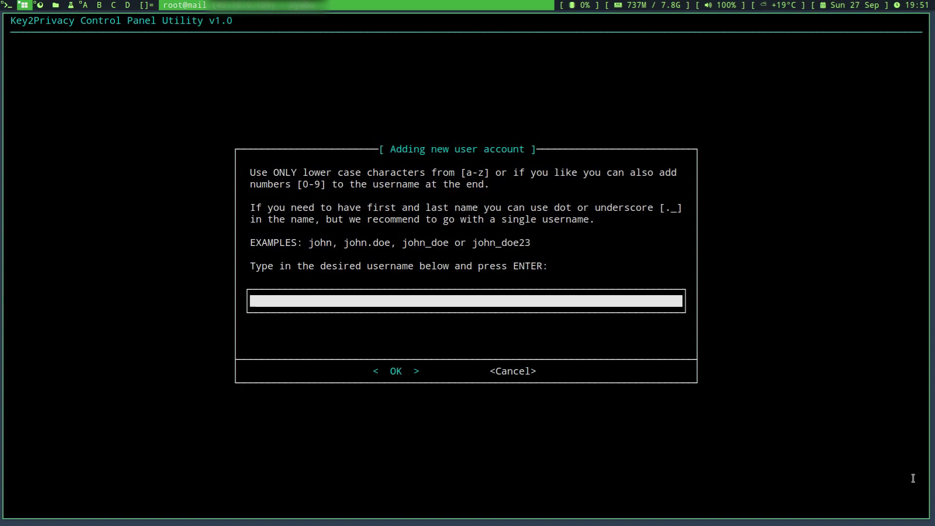
text(toplinuxtech)
key(Return)
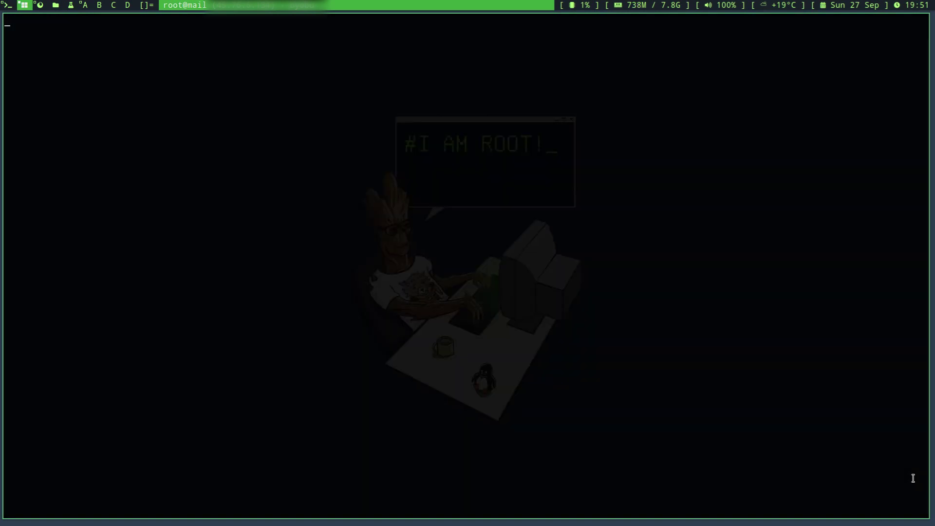
key(ctrl+shift+v)
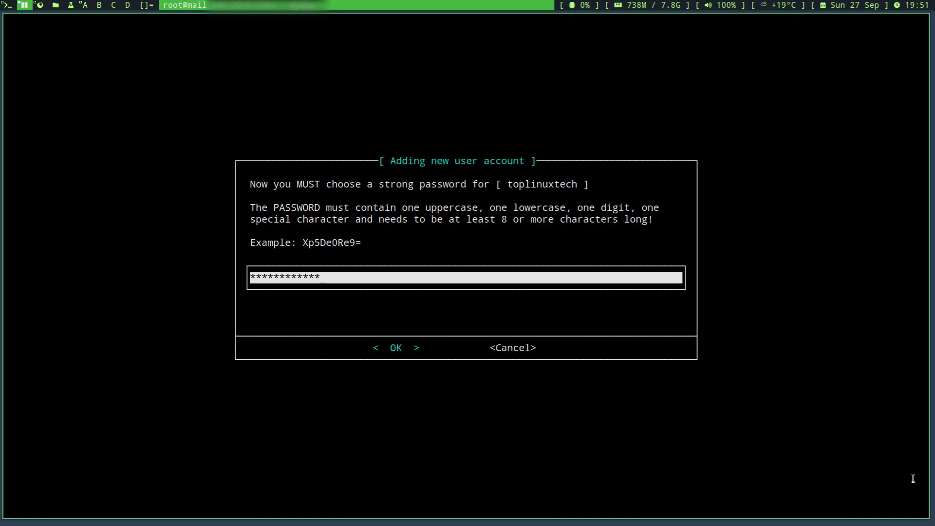
key(Return)
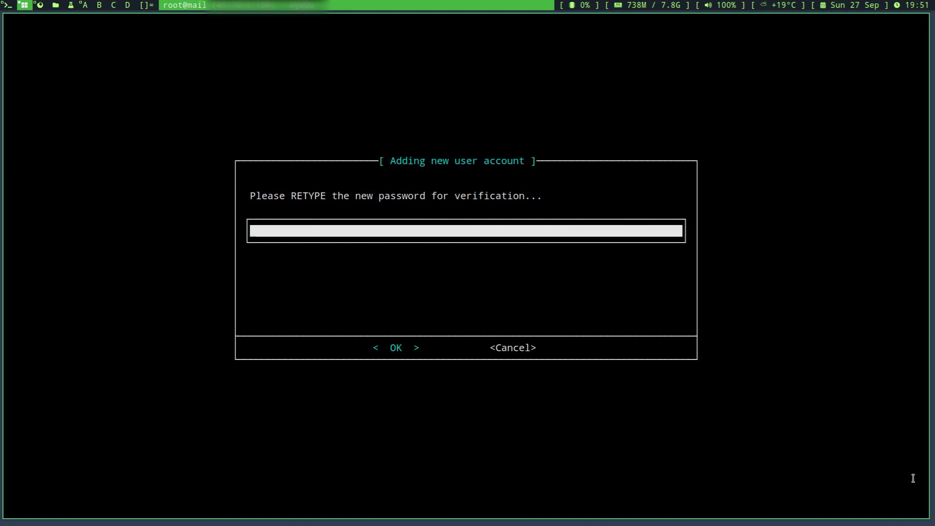
key(ctrl+shift+v)
key(Return)
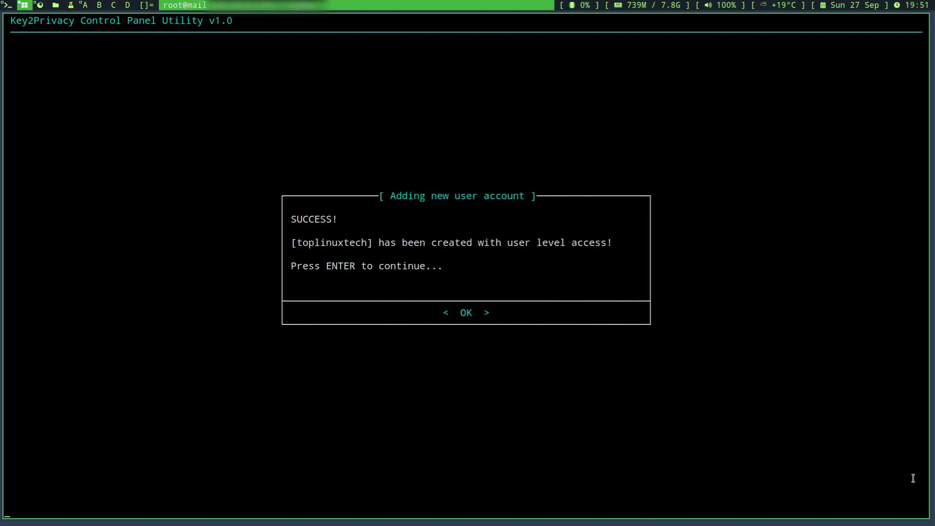
key(Return)
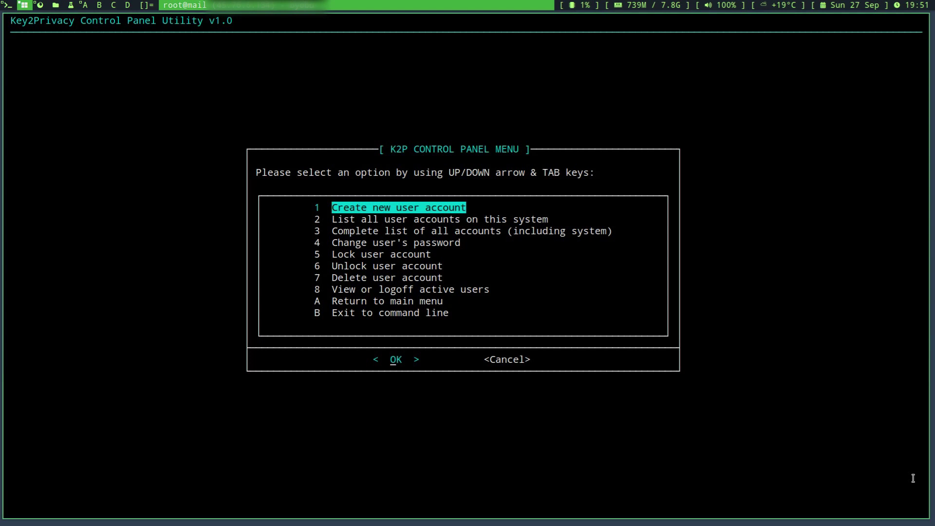
key(Down)
key(Down)
key(Down)
key(Down)
key(Down)
key(Down)
key(Down)
key(Down)
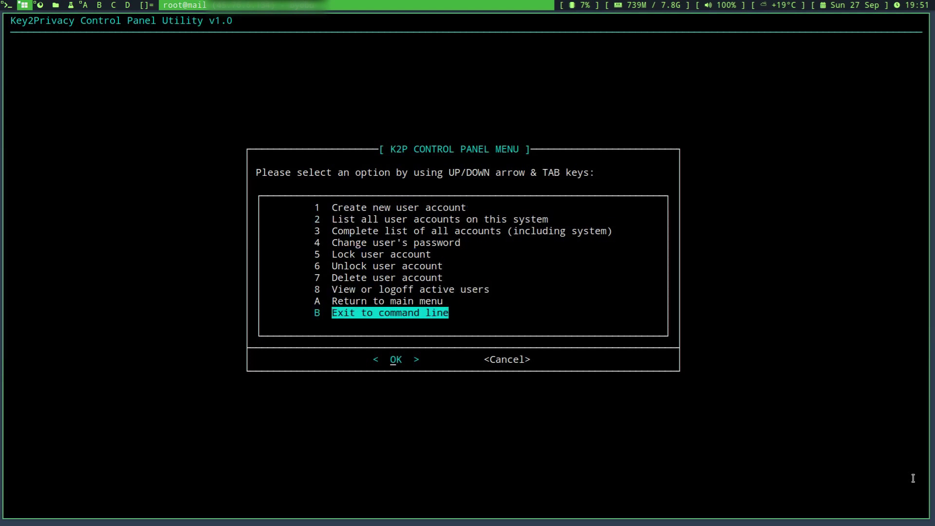
Log in to Roundcube webmail as toplinuxtech with the account password.
key(super+3)
text(to)
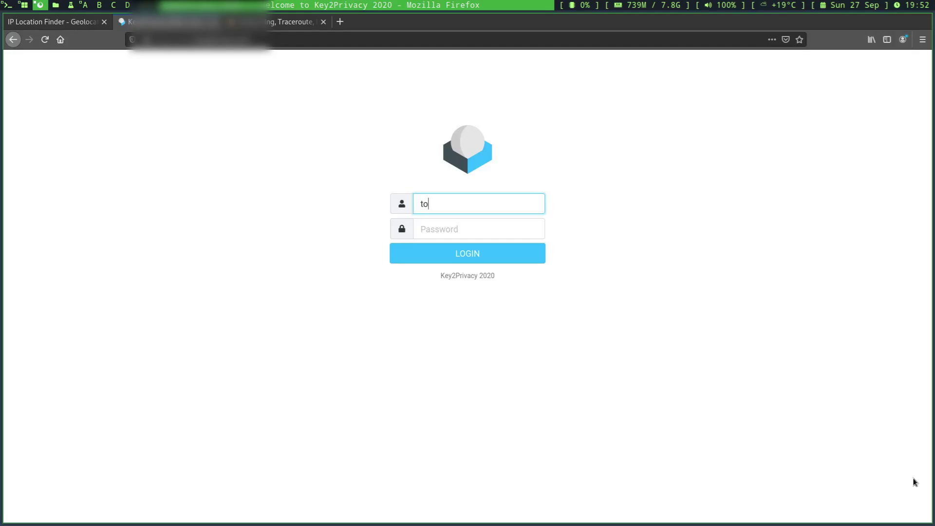
text(plinuxtech)
key(Tab)
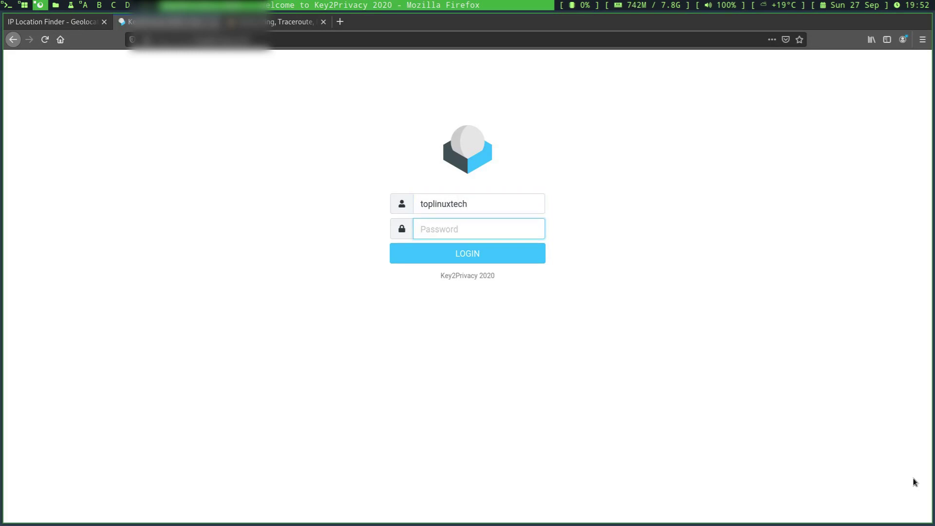
key(ctrl+v)
key(Return)
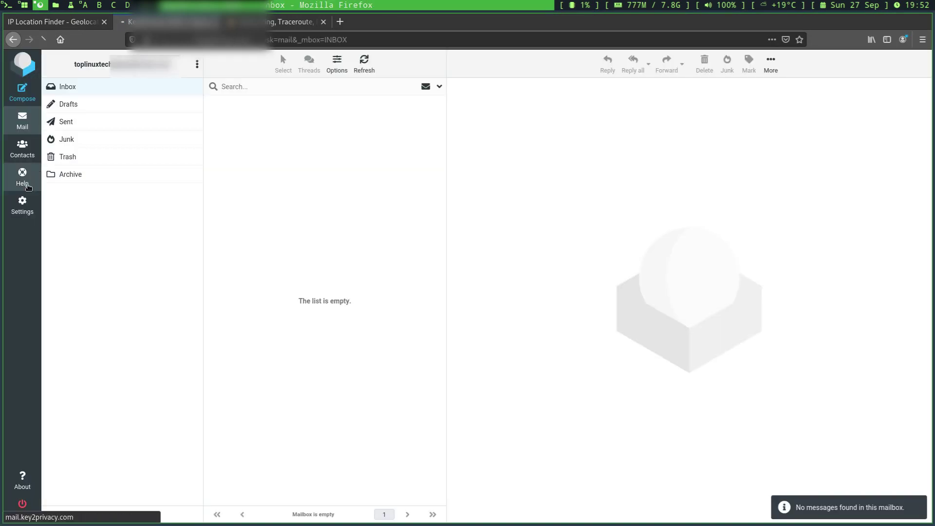
Set the identity's Display Name to 'Top Linux Tech', save it, and return to Mail.
click(23, 176)
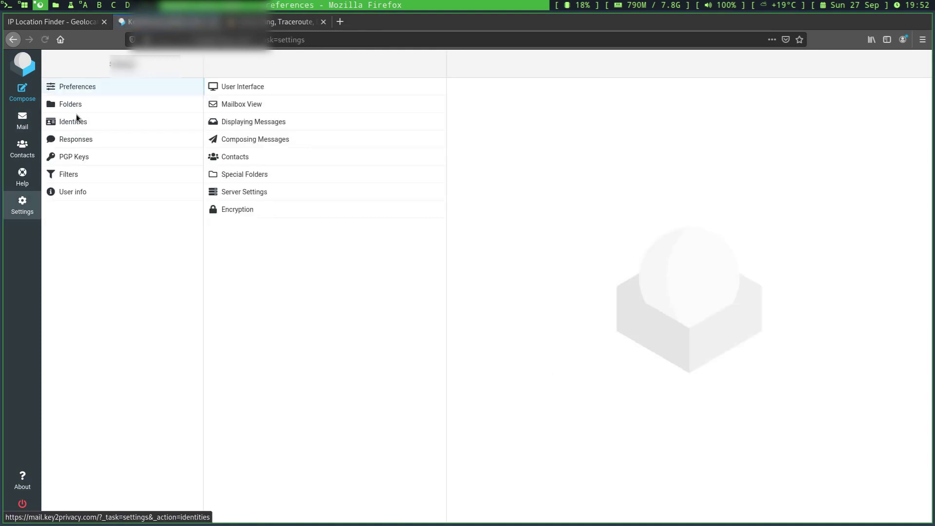
click(76, 119)
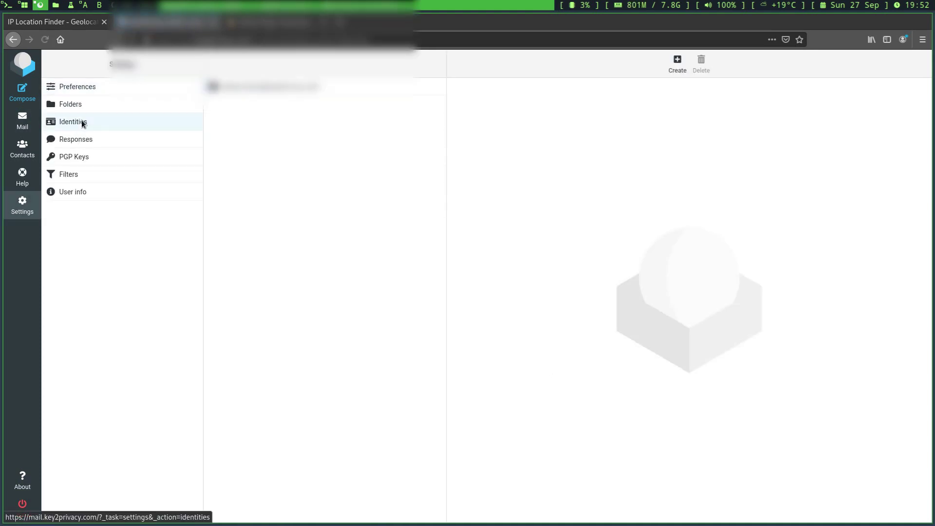
click(240, 90)
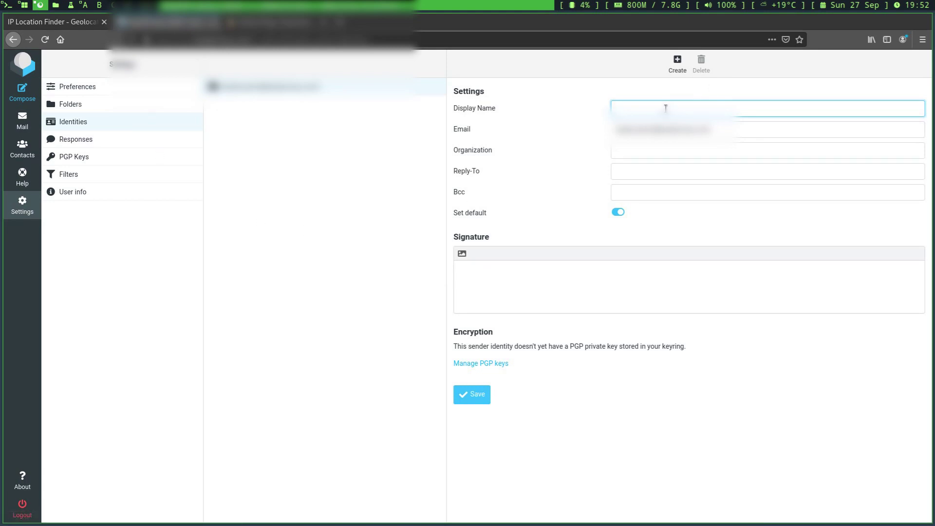
text(Top Linux Tech)
click(488, 394)
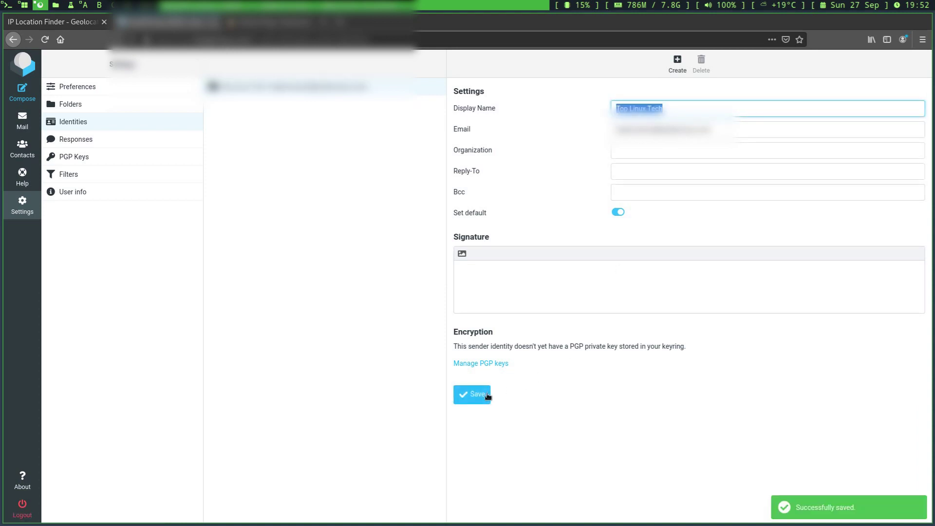
click(24, 117)
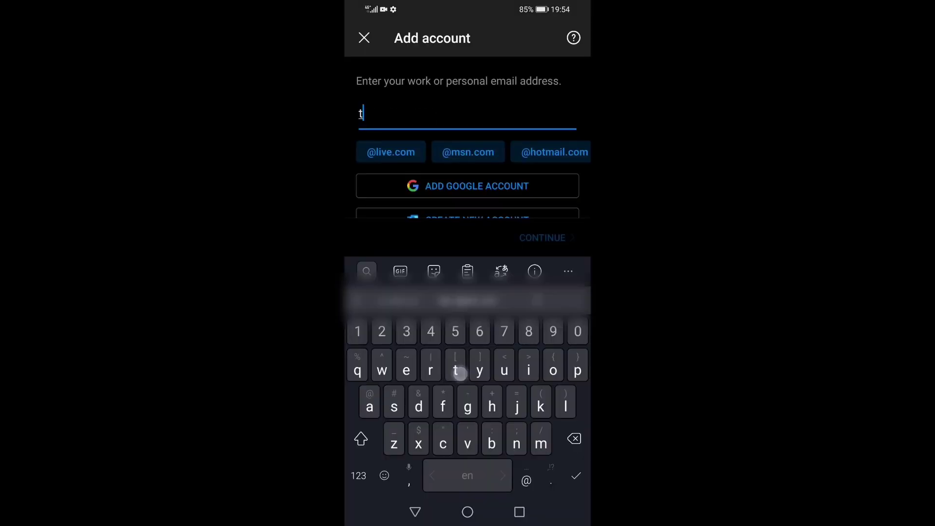
Enter the account address, set it up manually as IMAP named 'Top Linux Tech', with advanced server settings.
text(o)
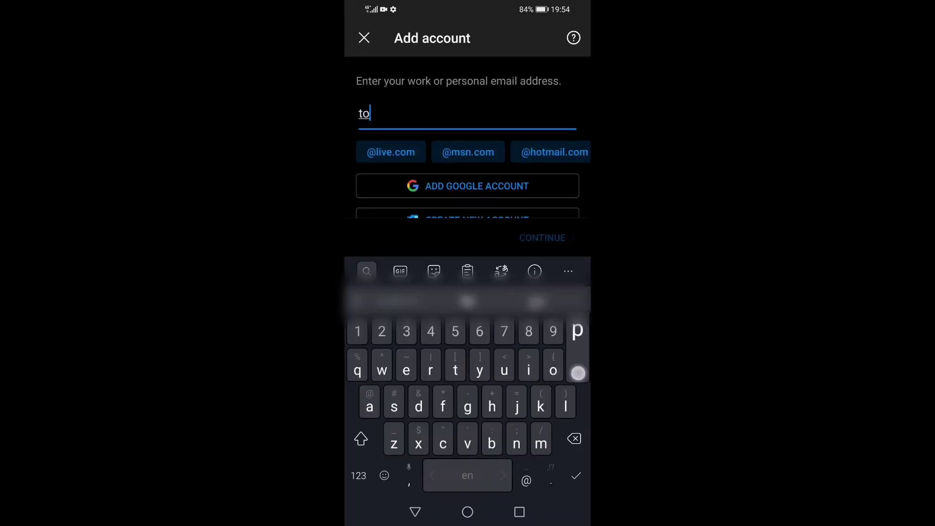
text(pl)
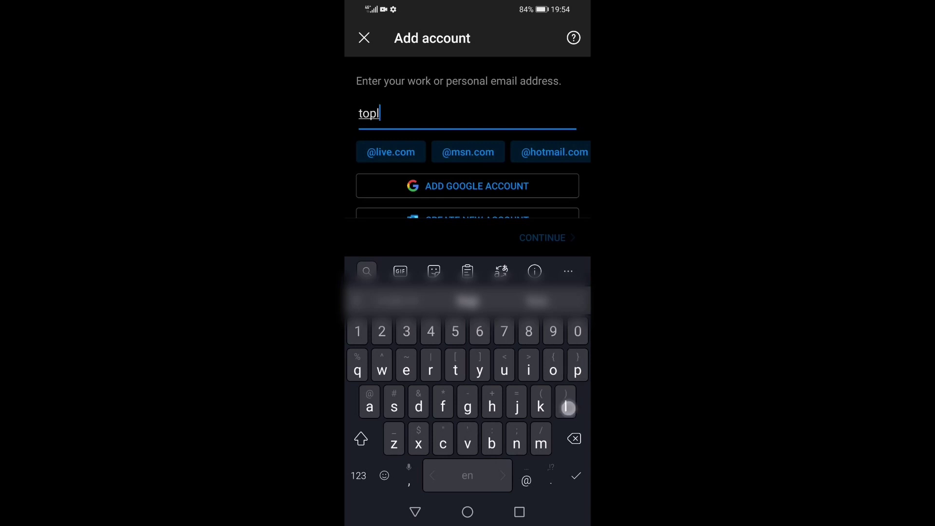
text(inux)
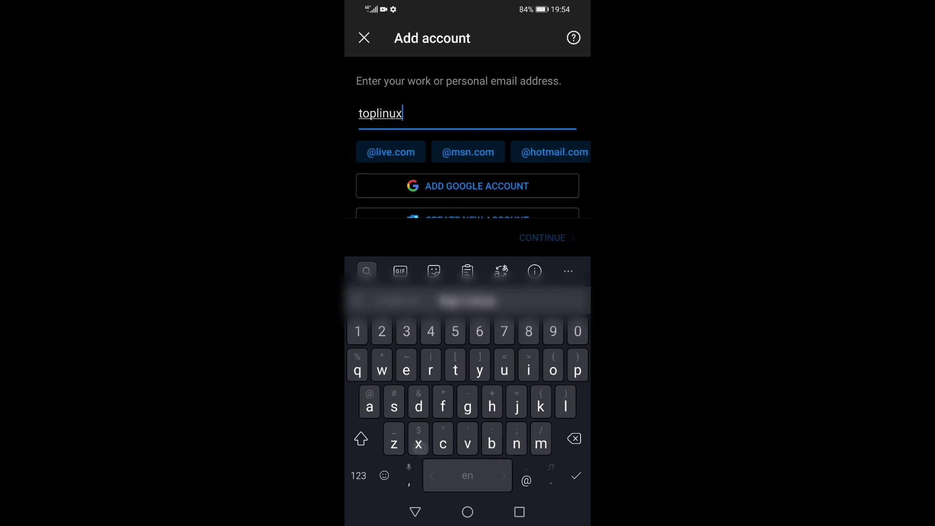
text(tech)
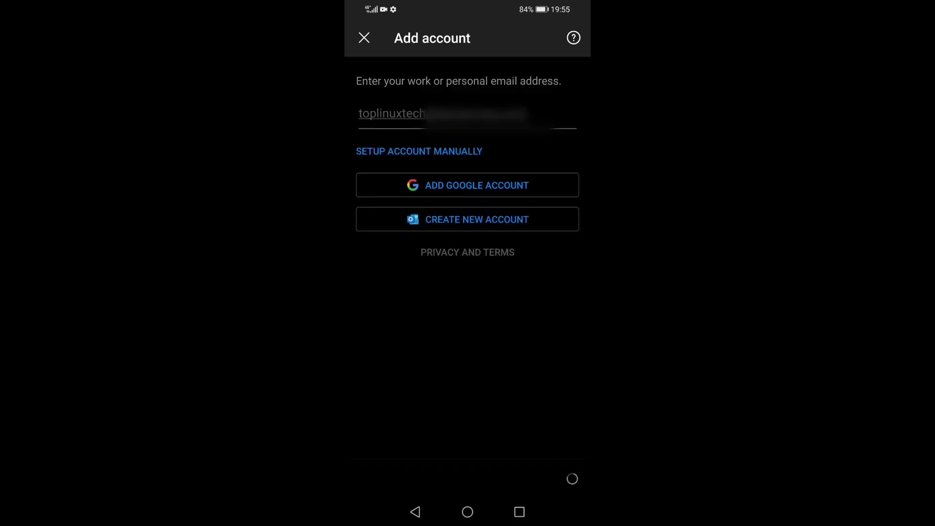
click(419, 151)
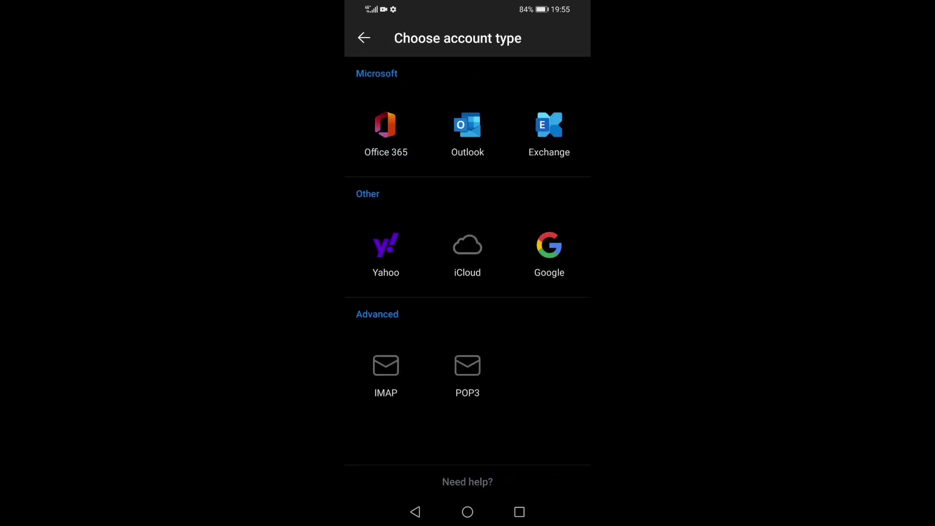
click(386, 375)
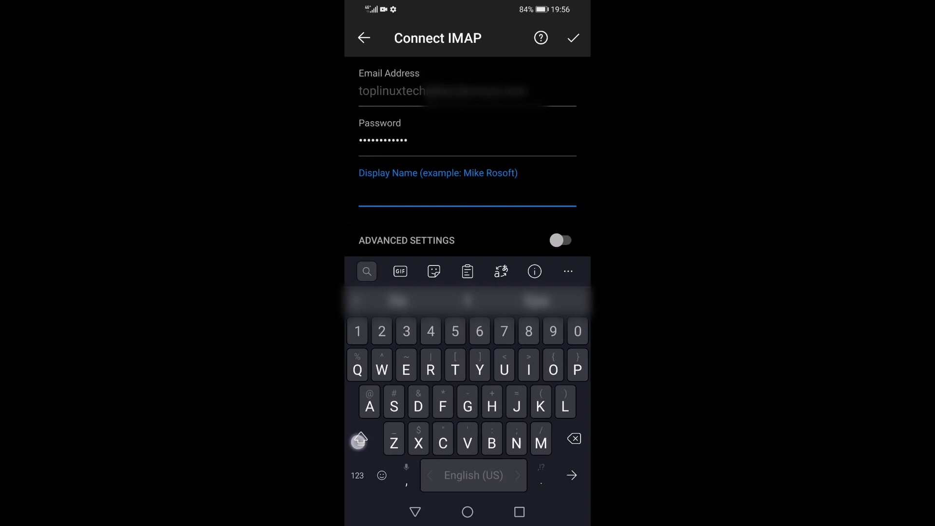
text(Top Lin)
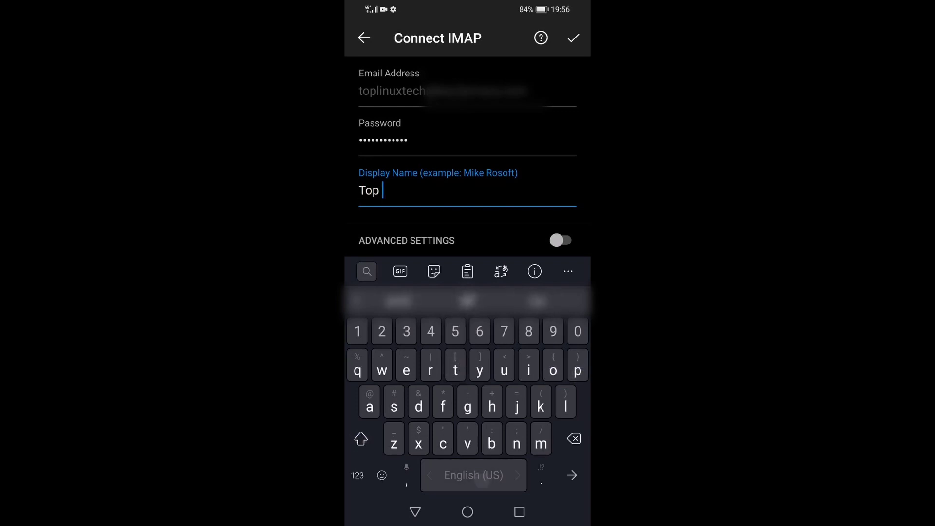
text(u)
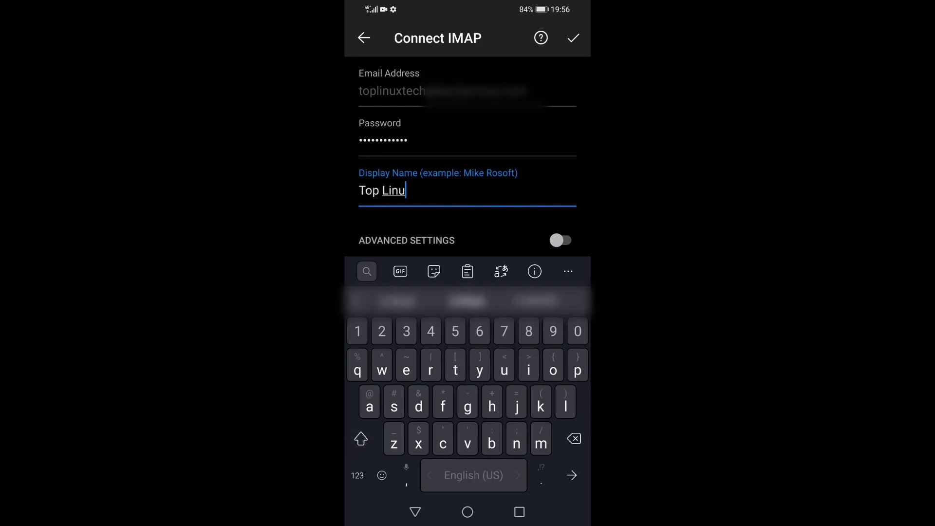
text(x Tech)
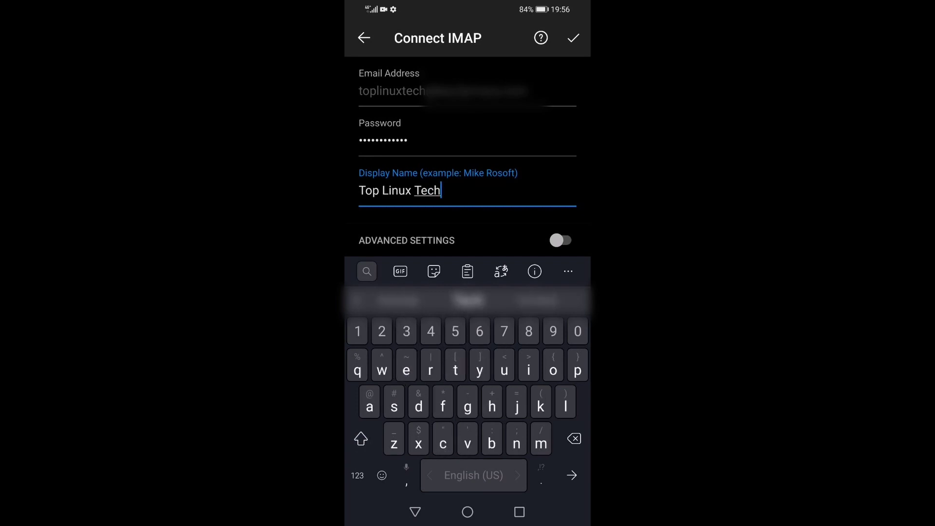
drag(547, 171, 577, 92)
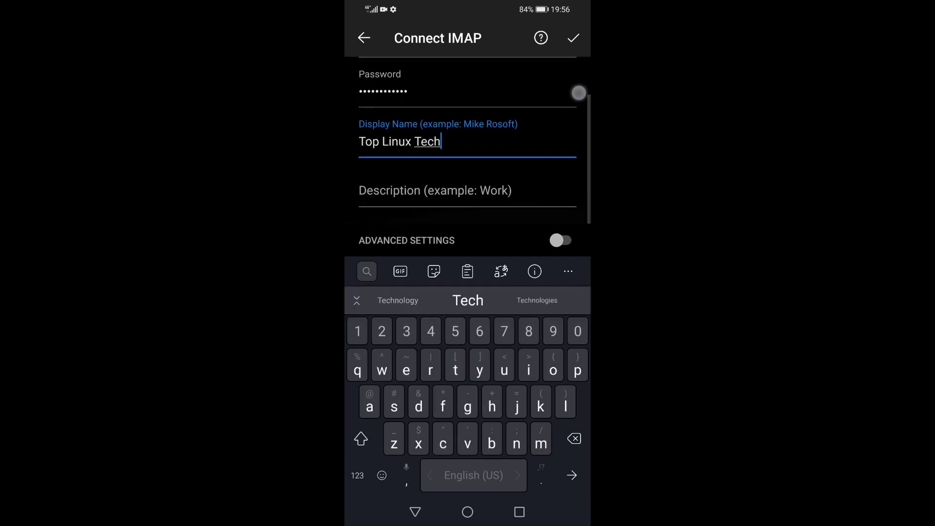
click(561, 240)
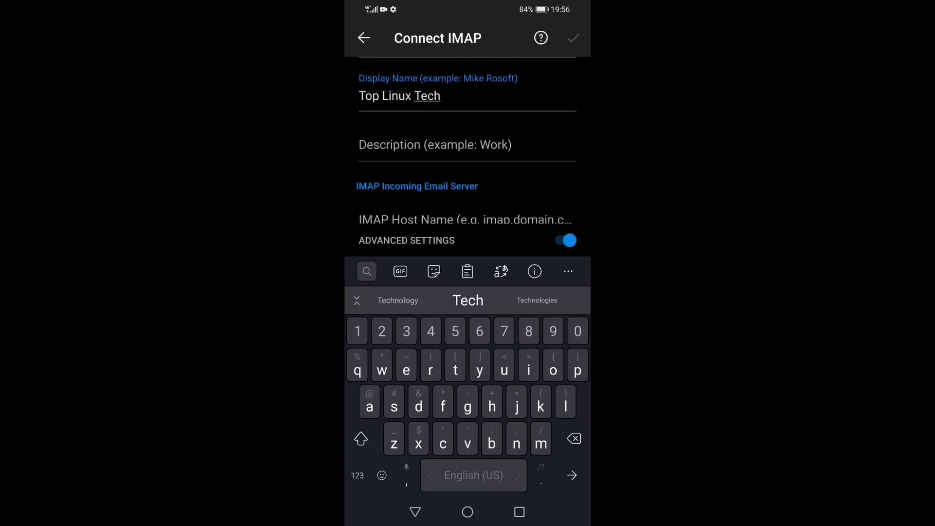
drag(559, 133, 583, 39)
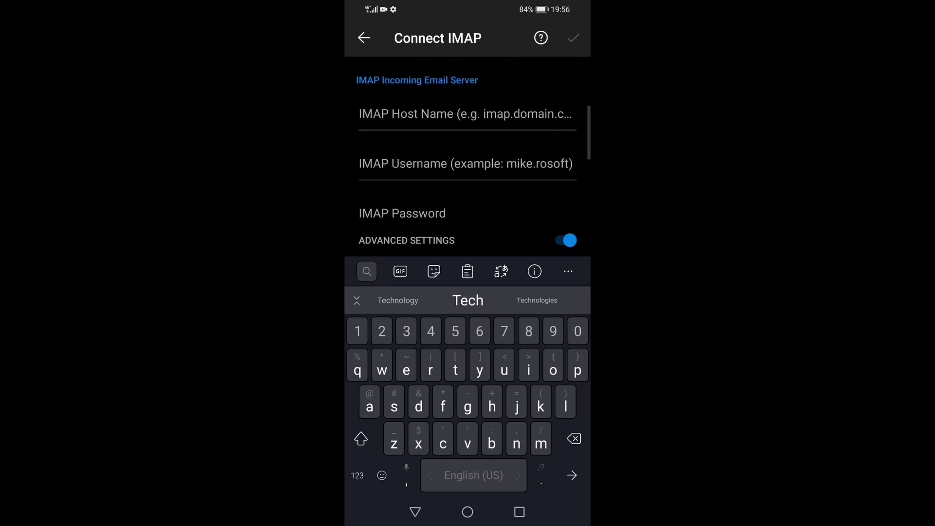
drag(549, 121, 549, 215)
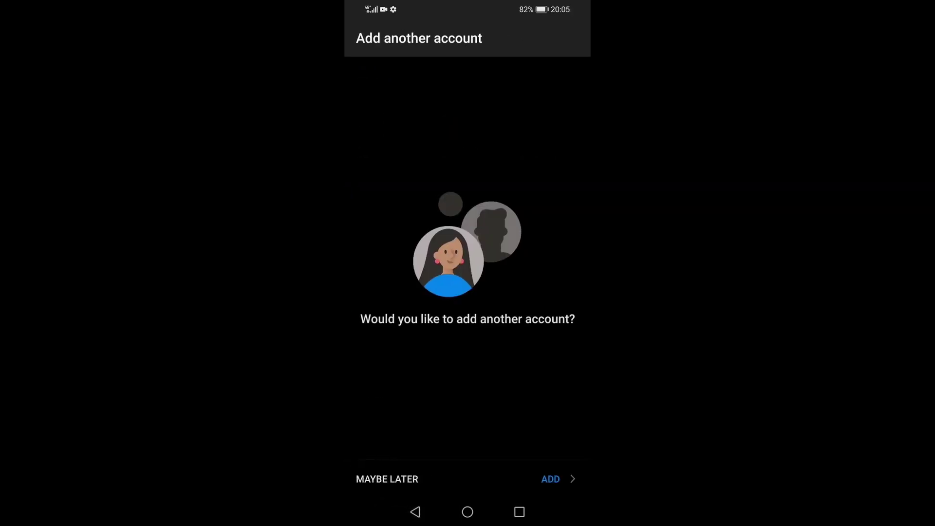
Choose Maybe Later, page through the intro, pull-refresh the empty inbox, and compose a message.
click(404, 480)
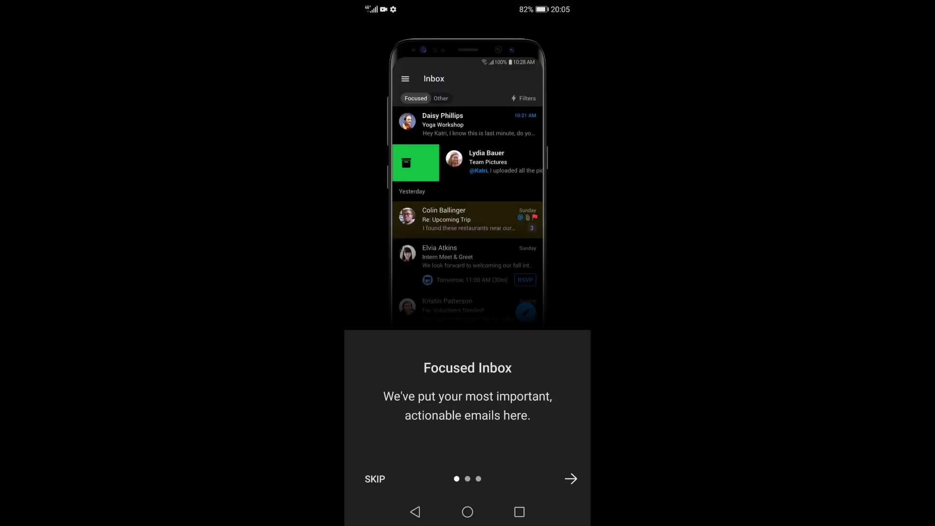
click(571, 479)
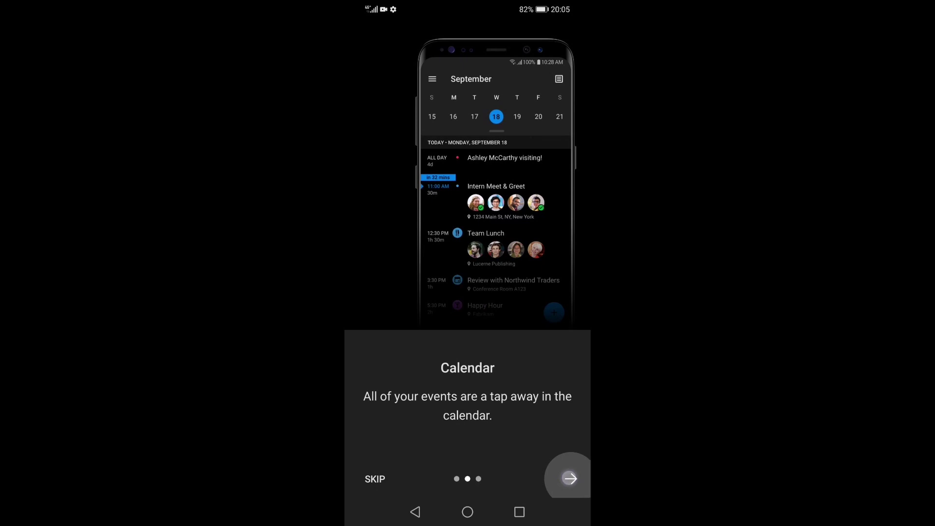
click(571, 479)
click(570, 479)
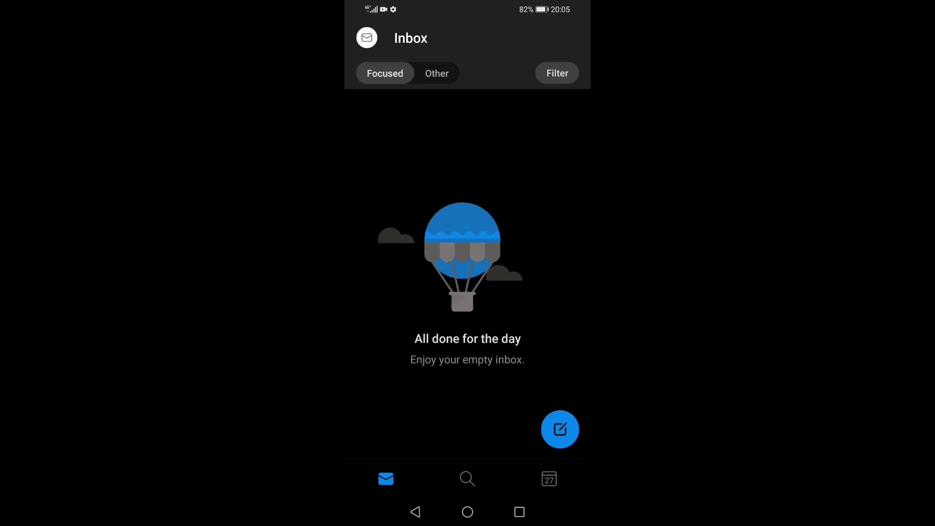
drag(499, 316, 499, 406)
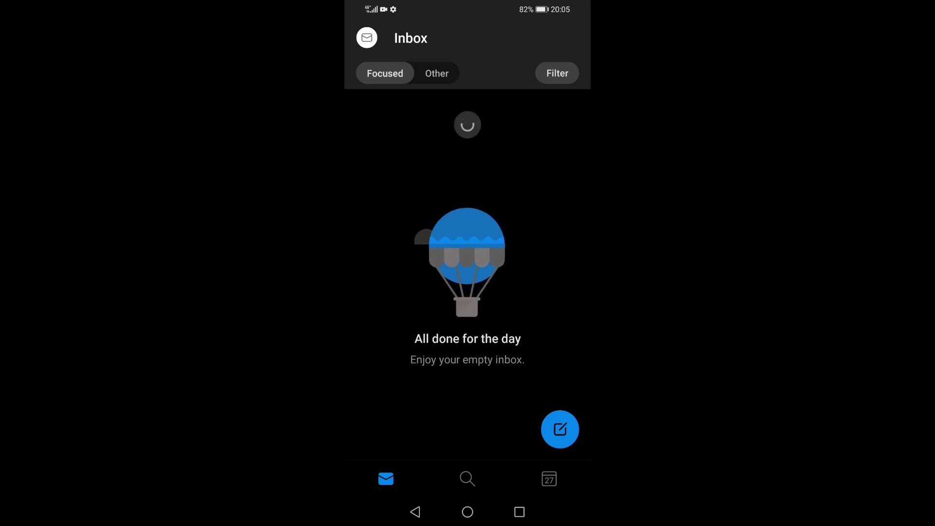
click(560, 429)
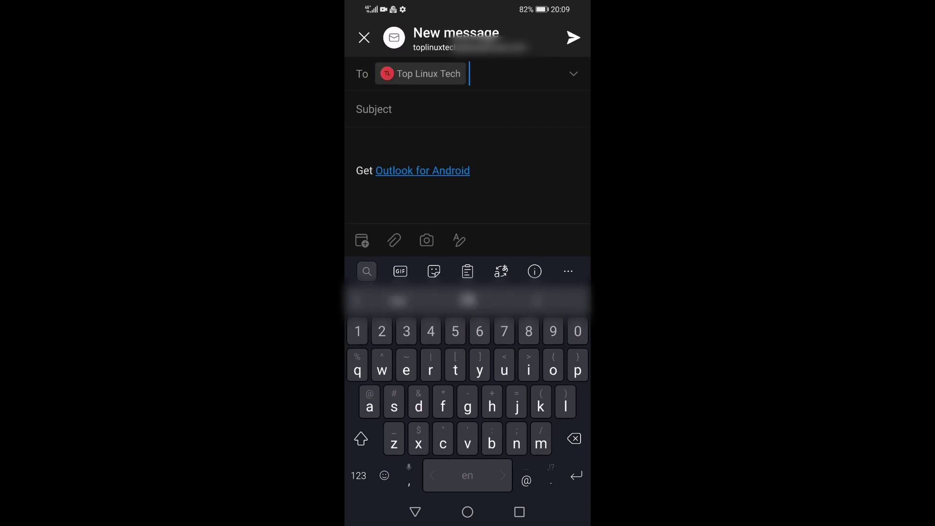
Enter subject 'Testing 123' and type 'HELLO THERE :)' in the body with caps lock.
click(462, 104)
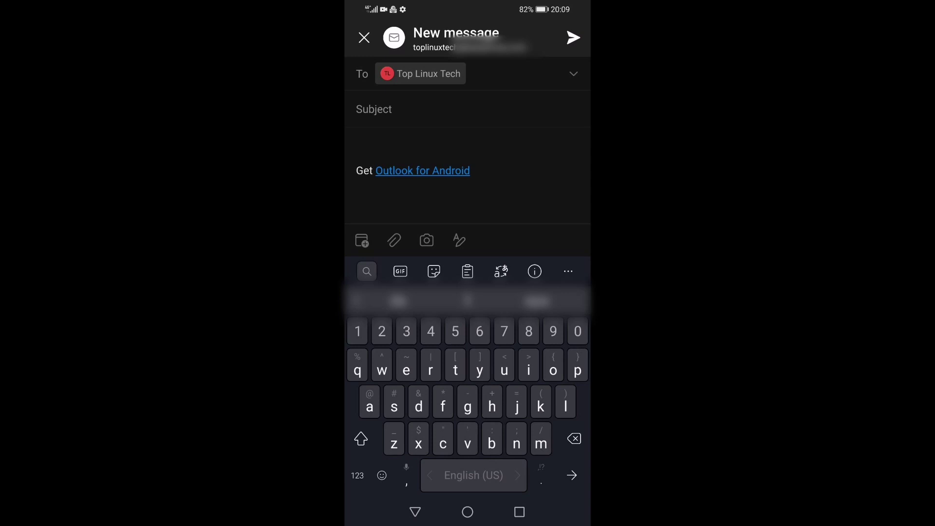
text(Te)
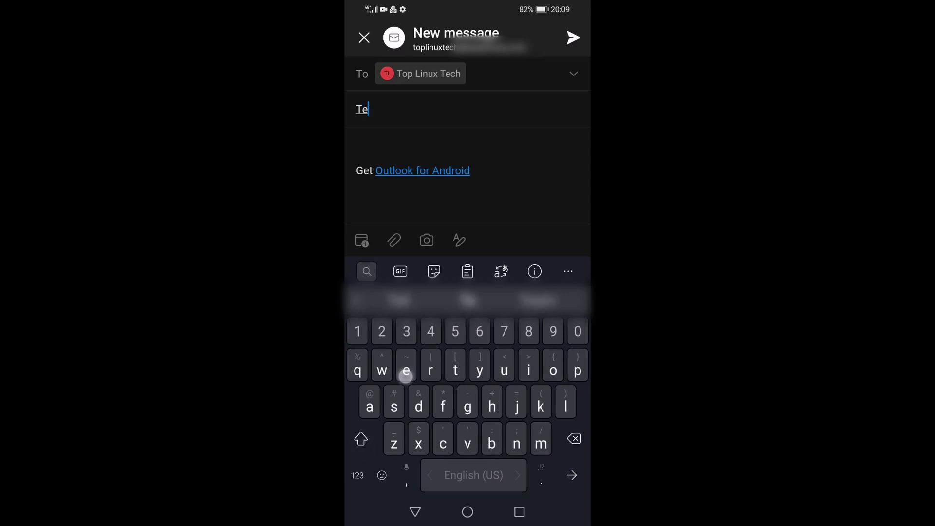
text(sting )
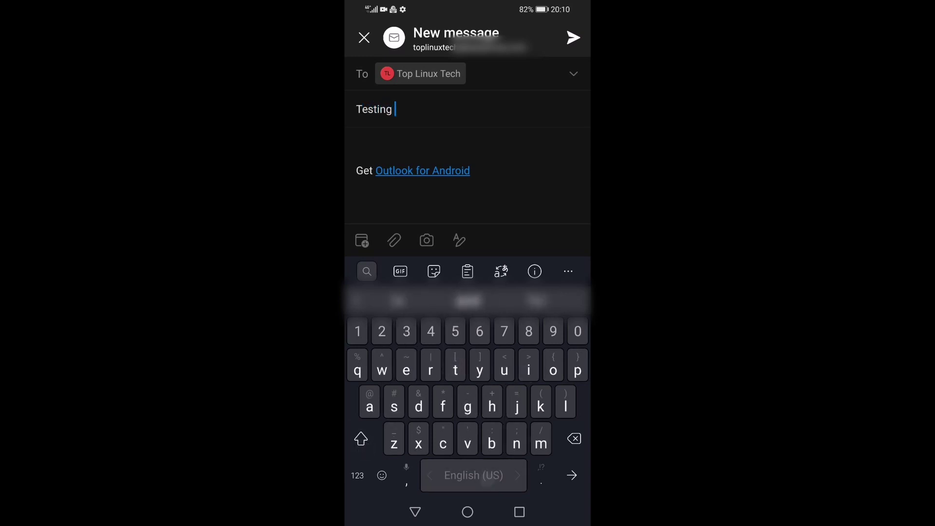
text(123)
click(506, 134)
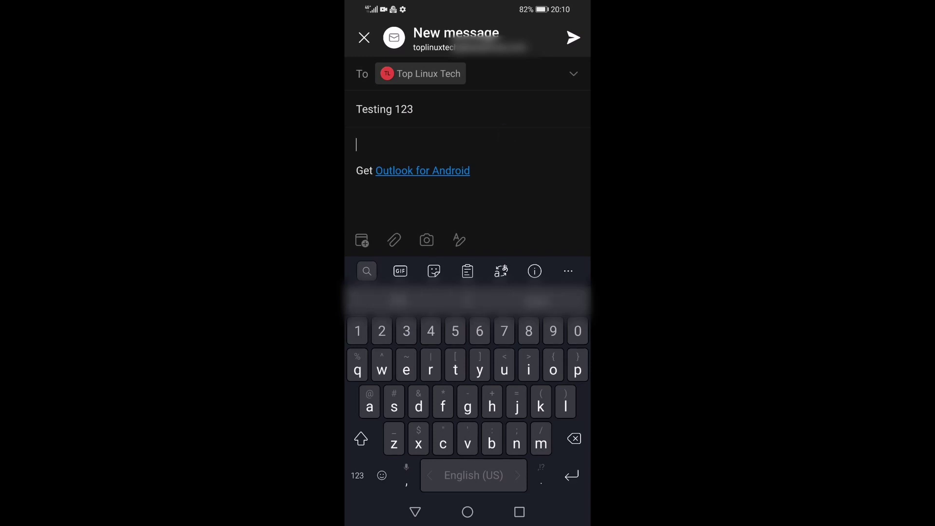
click(361, 438)
click(361, 441)
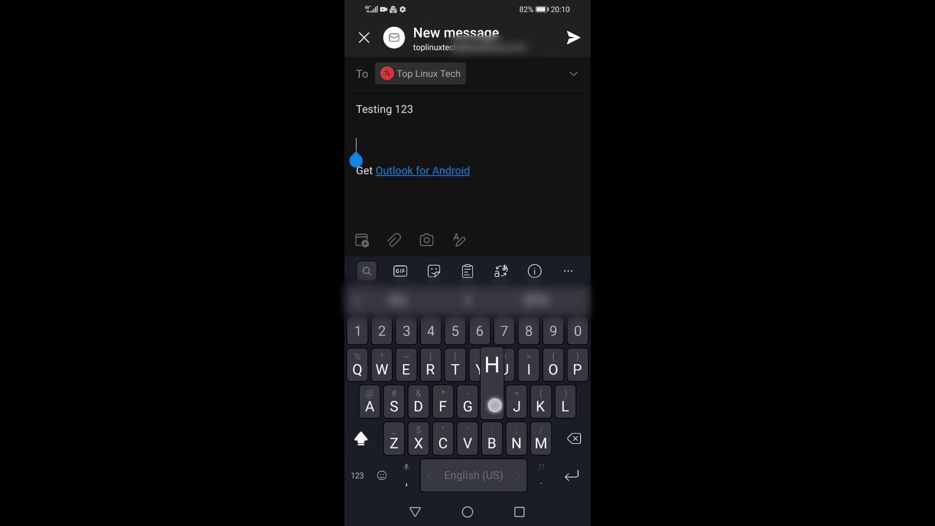
text(HELLO T)
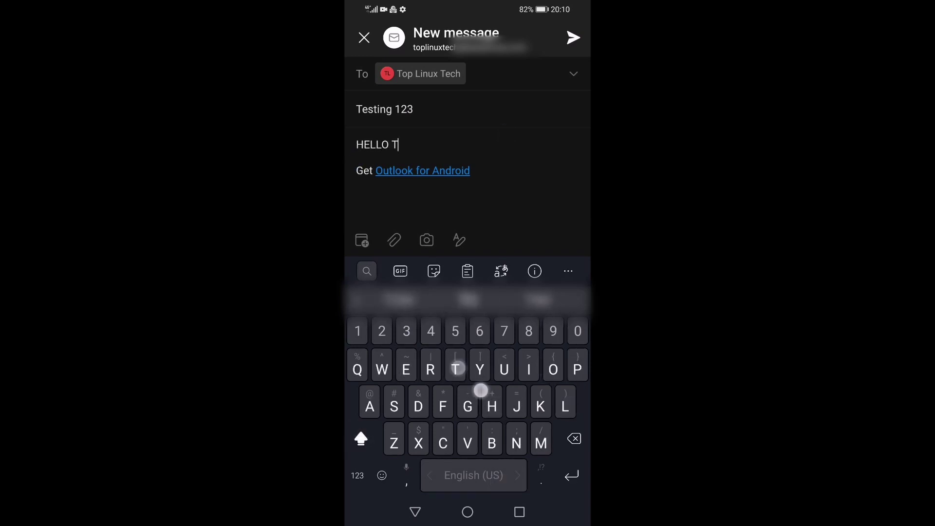
text(HERE :))
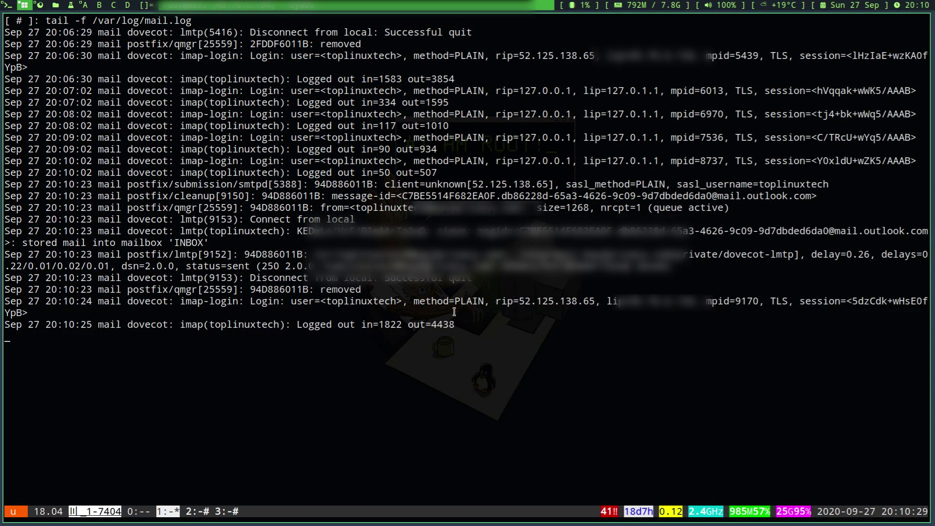
Highlight remote IP 52.125.138.65 in mail.log and its established connections in netstat.
drag(290, 301, 593, 303)
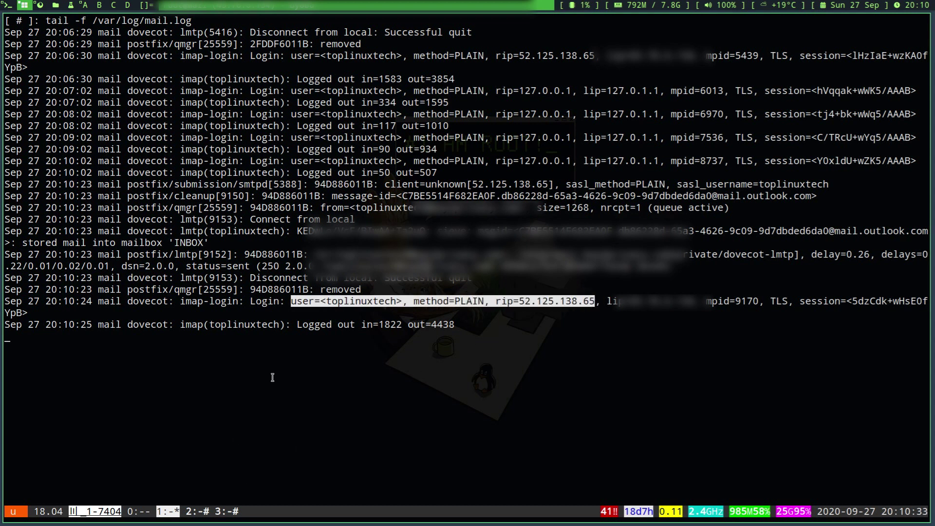
key(F4)
drag(6, 184, 624, 218)
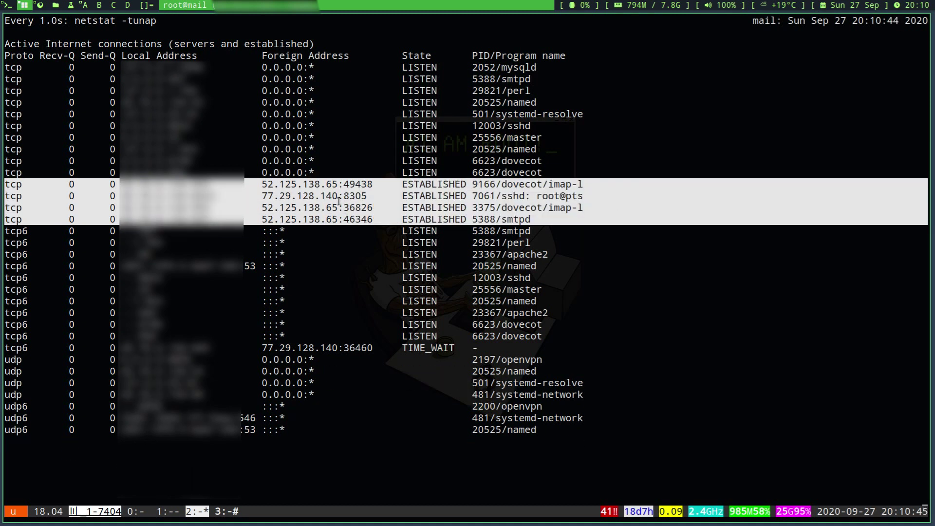
click(268, 185)
drag(257, 184, 369, 184)
Highlight the 52.125.138.65 traffic rows in iftop, then its foreign address in netstat.
key(F4)
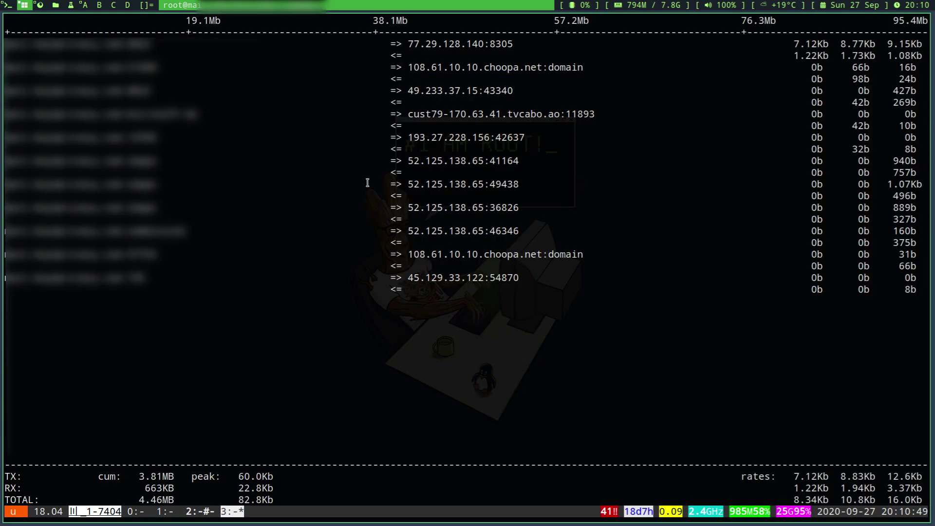
drag(408, 161, 522, 159)
drag(6, 160, 129, 160)
drag(6, 161, 649, 185)
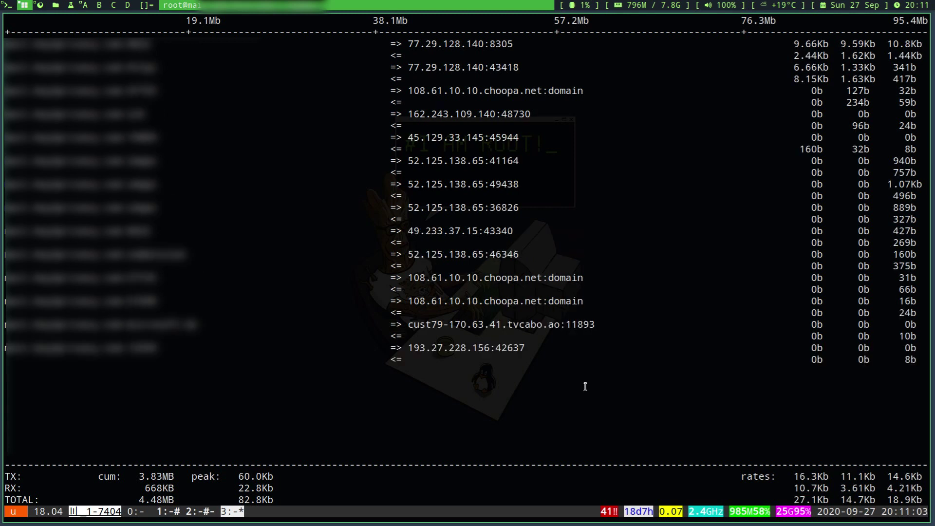
key(ctrl+b)
key(2)
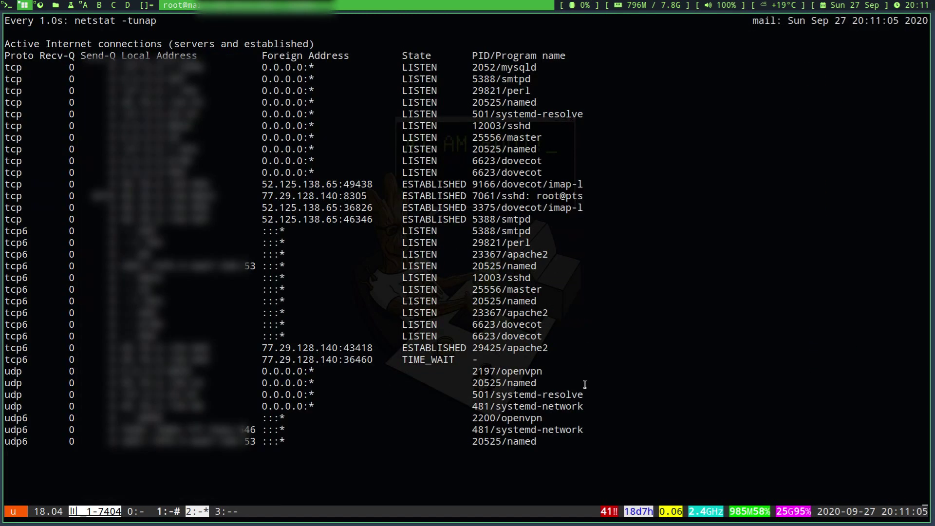
drag(262, 184, 330, 184)
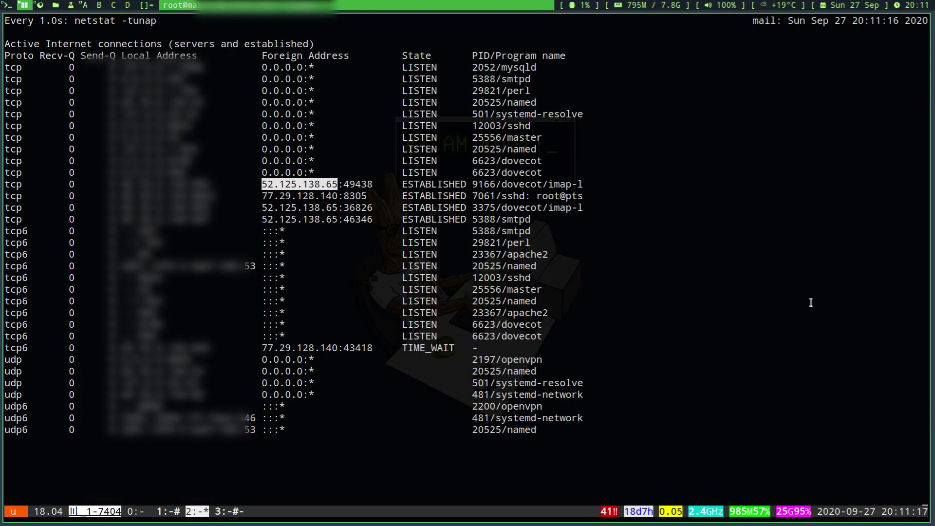
Refresh the Roundcube inbox and open the 'Testing 123' message reading 'HELLO THERE :)'.
key(super+3)
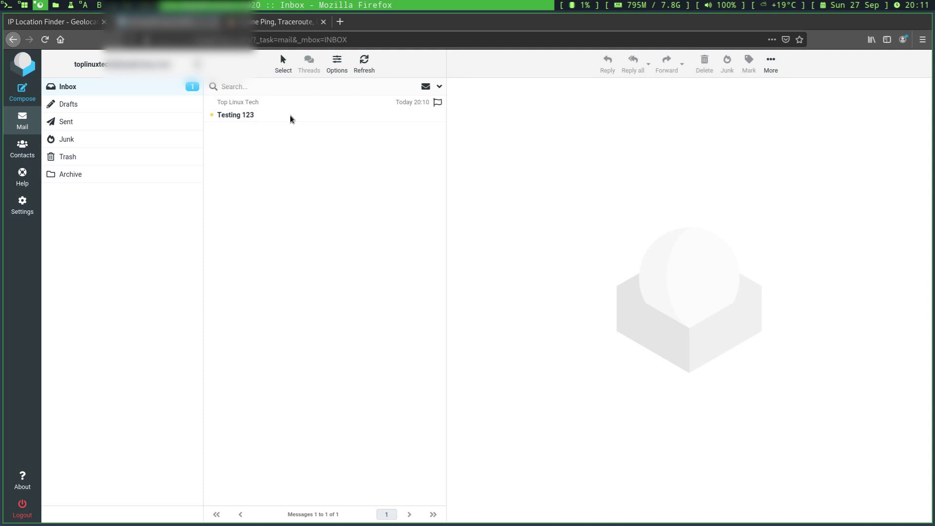
click(365, 68)
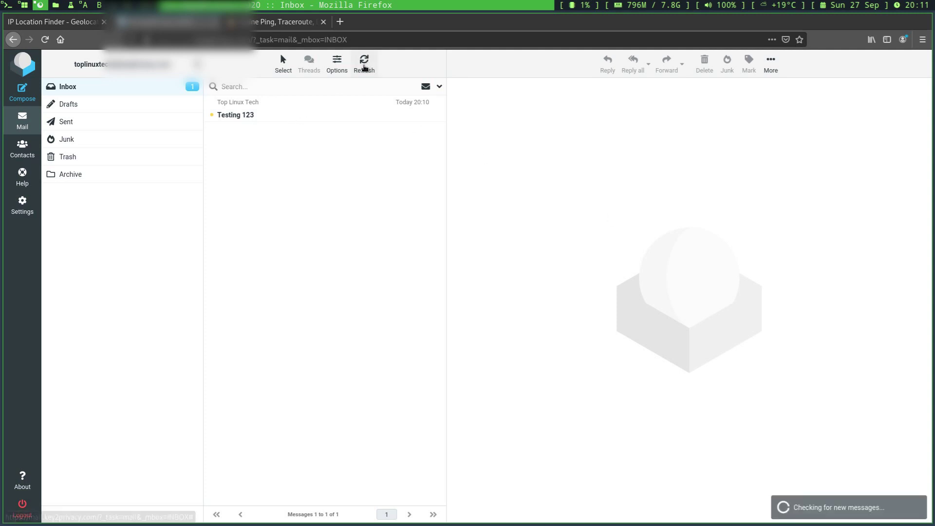
click(266, 117)
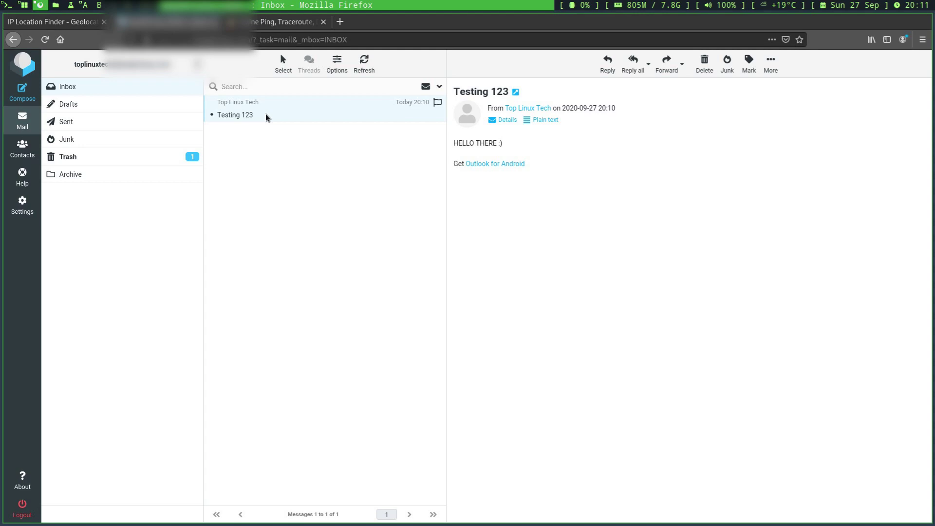
Run 'dig -x 52.125.138.65' and highlight the azuredns-cloud.net / microsoft.com SOA authority.
key(super+6)
key(Return)
text(dig)
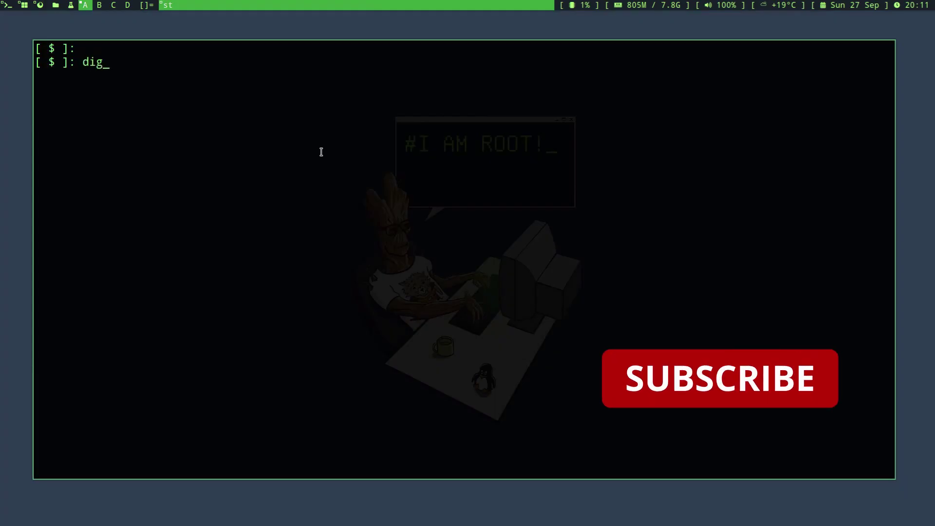
text( -x 52.125.138.65)
key(Return)
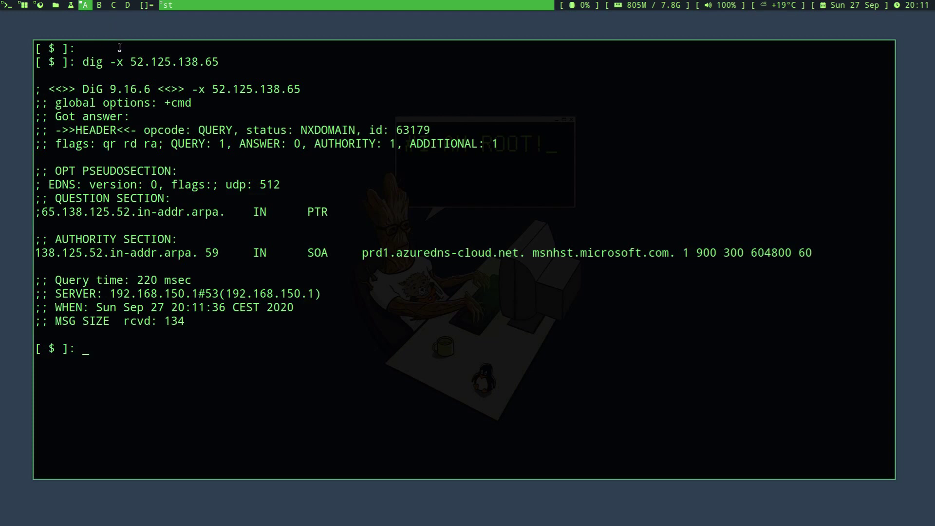
drag(133, 62, 218, 62)
key(ctrl+c)
drag(363, 253, 672, 255)
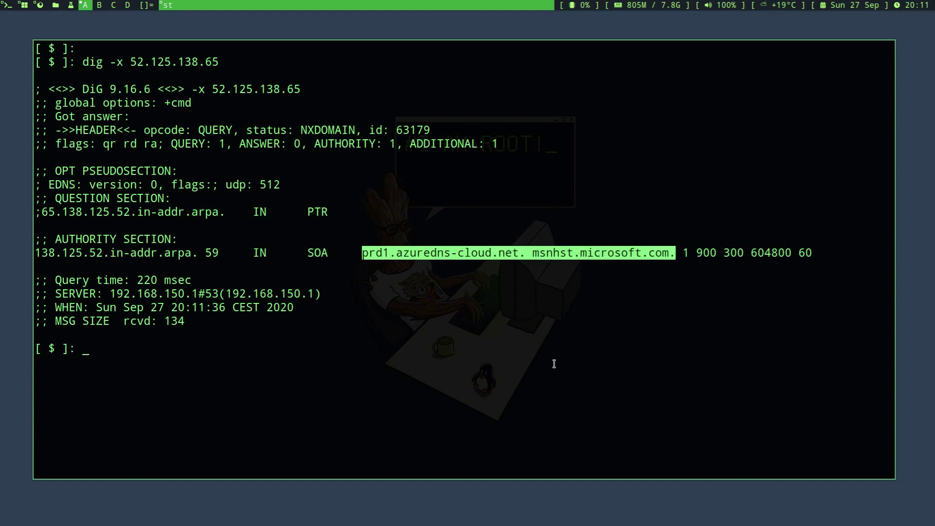
Look up 52.125.138.65 on iplocation.net, mark its Ireland location, then show ping.eu.
key(super+3)
click(452, 235)
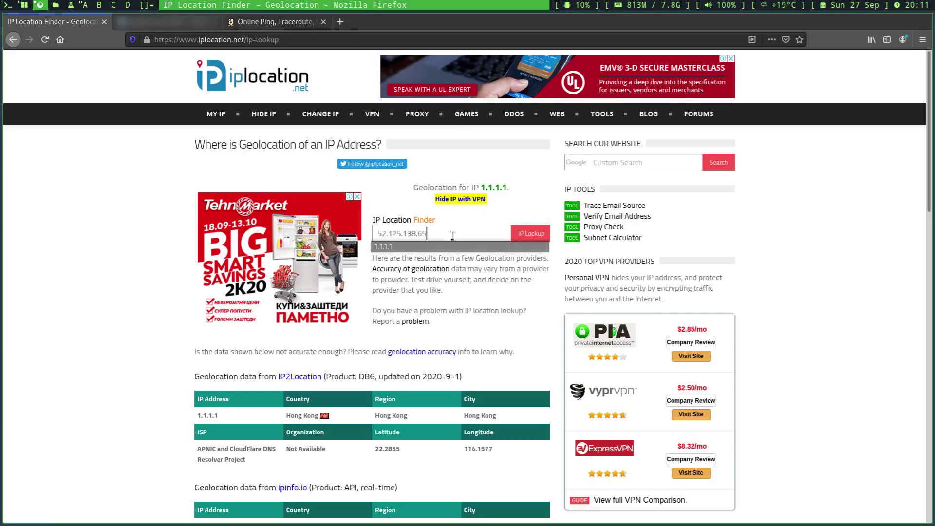
key(Return)
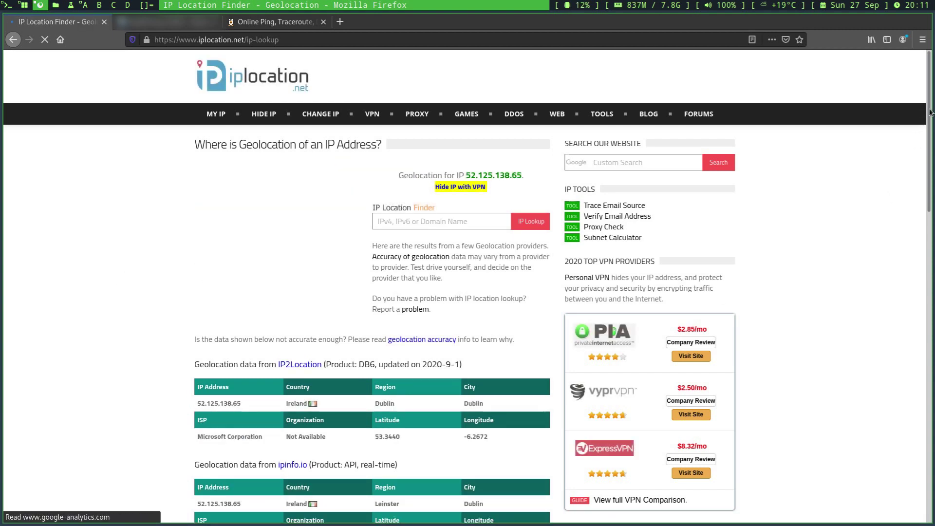
drag(929, 112, 931, 212)
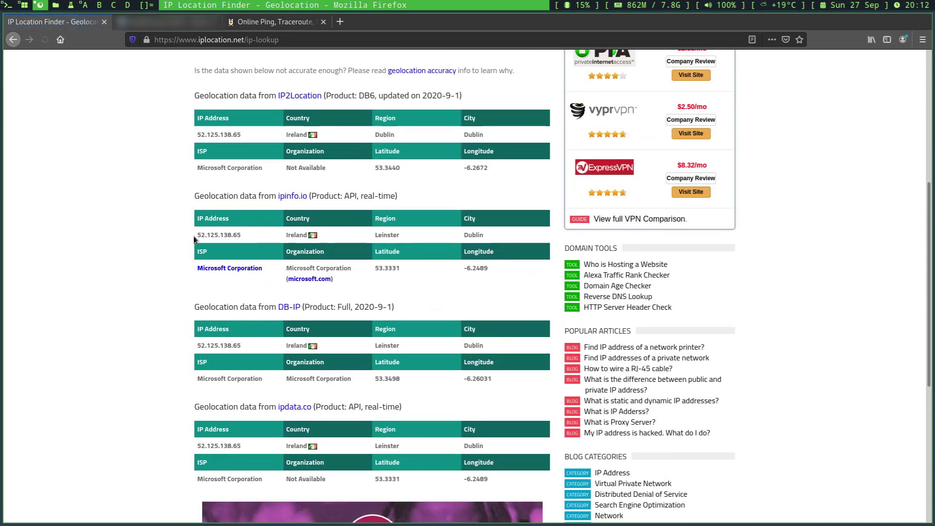
drag(195, 235, 319, 239)
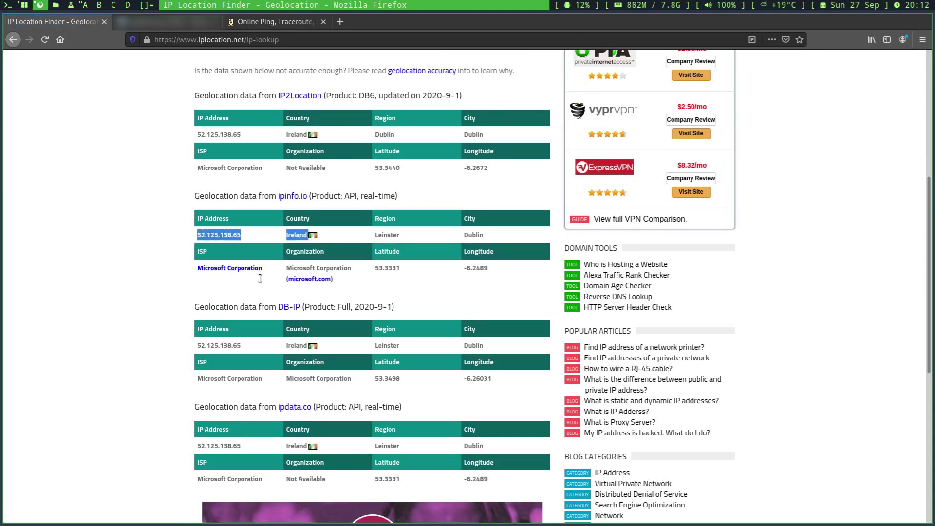
click(154, 279)
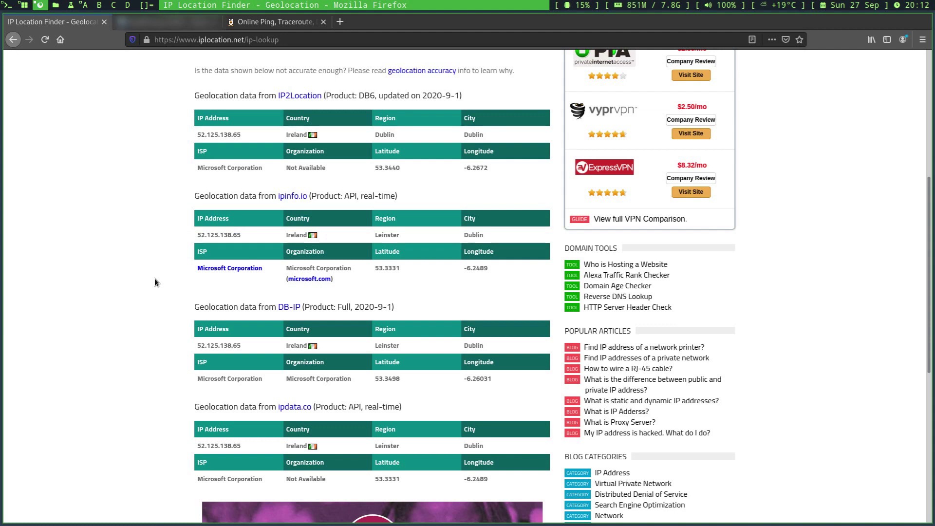
click(259, 25)
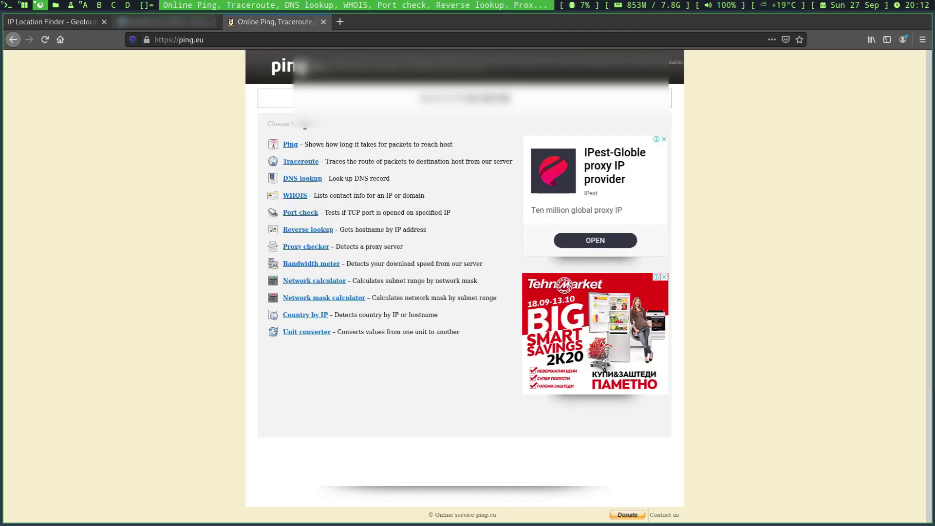
Run a full-info WHOIS lookup on 52.125.138.65 in ping.eu, entering the captcha code.
click(292, 195)
click(351, 159)
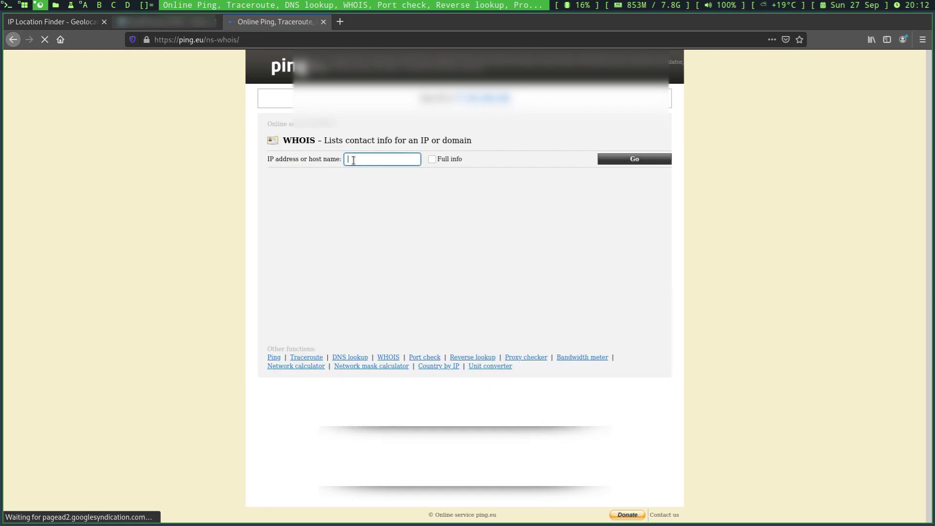
key(ctrl+v)
click(432, 160)
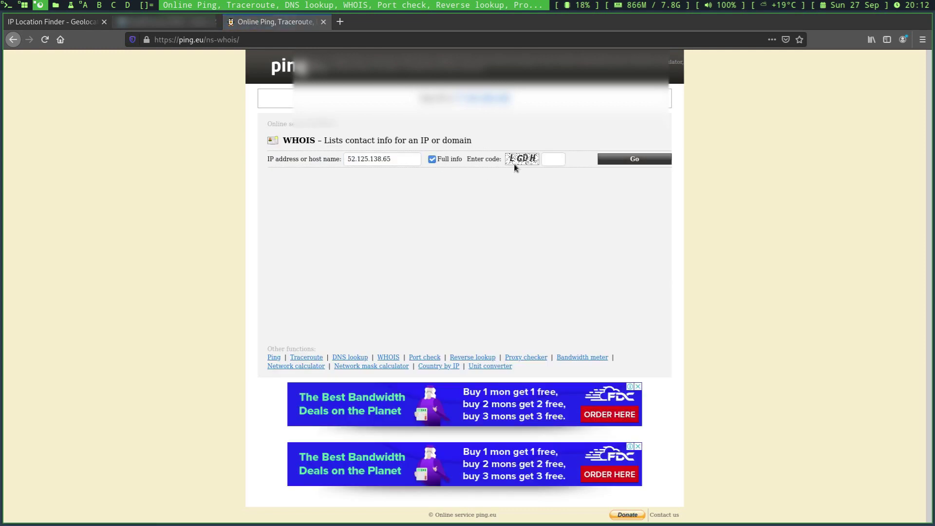
click(557, 161)
text(LGDH)
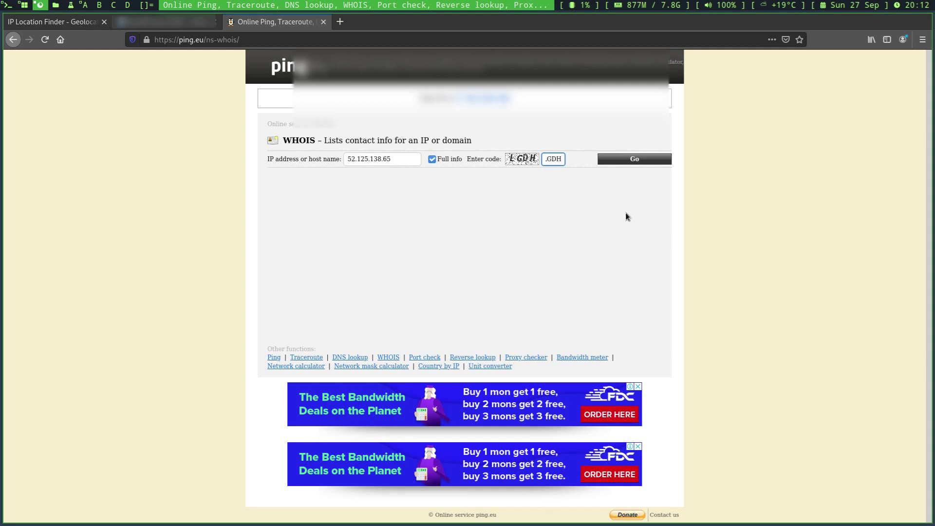
click(651, 159)
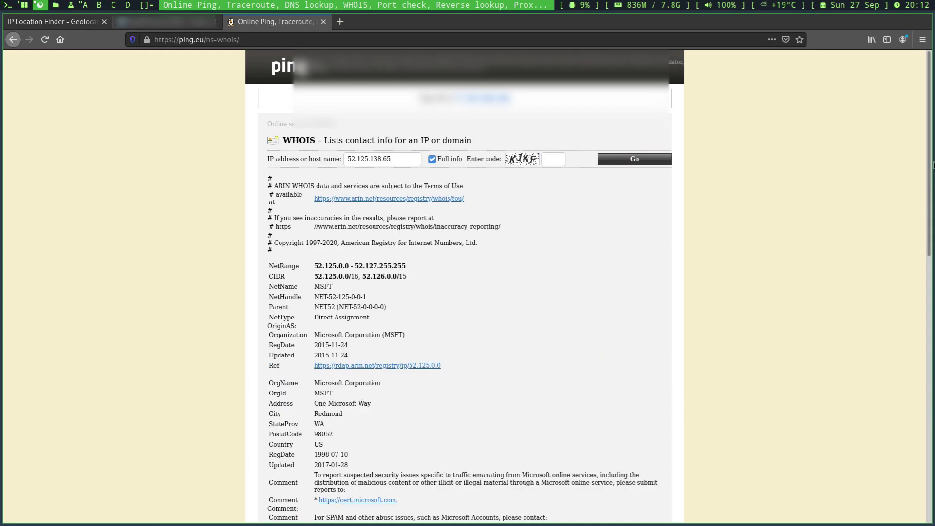
Highlight Microsoft's NetRange and CIDR blocks (52.125.0.0/16, 52.126.0.0/15) and enlarge the results twice.
drag(932, 164, 904, 214)
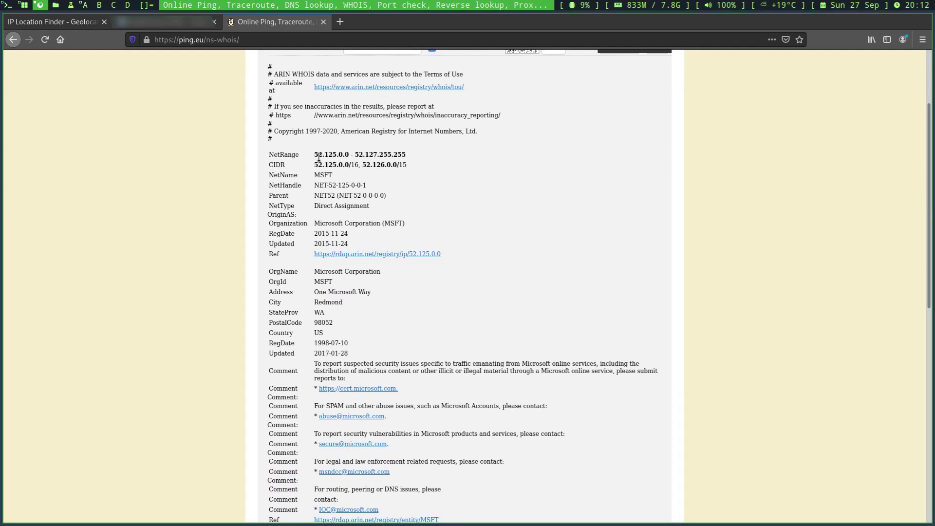
drag(314, 155, 413, 162)
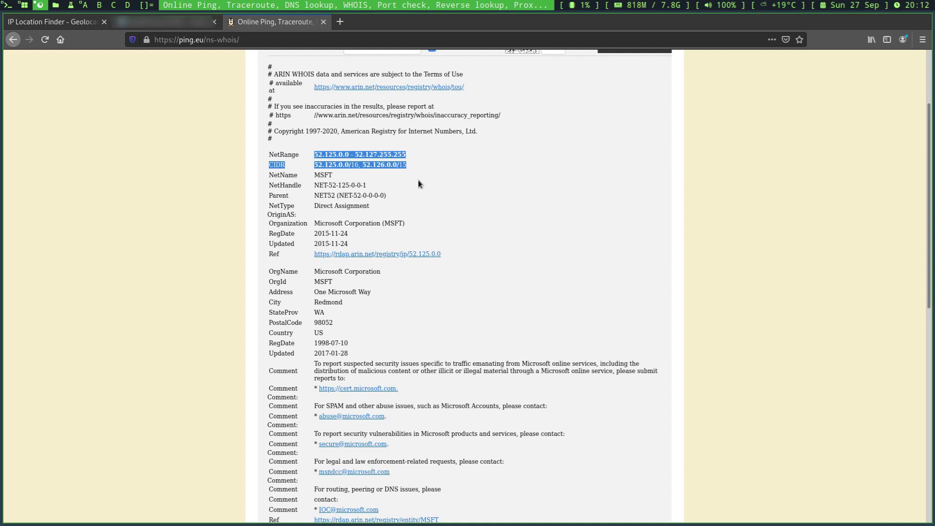
key(ctrl+plus)
key(ctrl+plus)
key(ctrl+plus)
key(ctrl+plus)
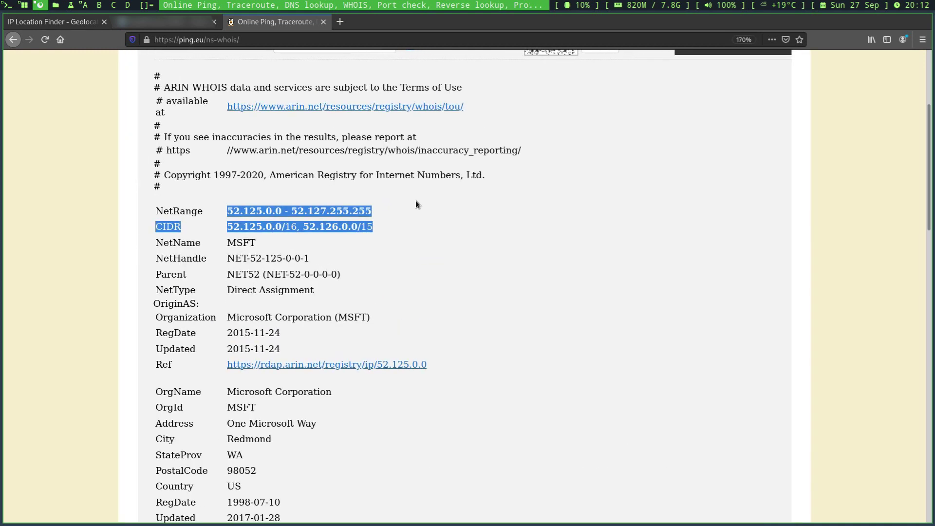
key(ctrl+plus)
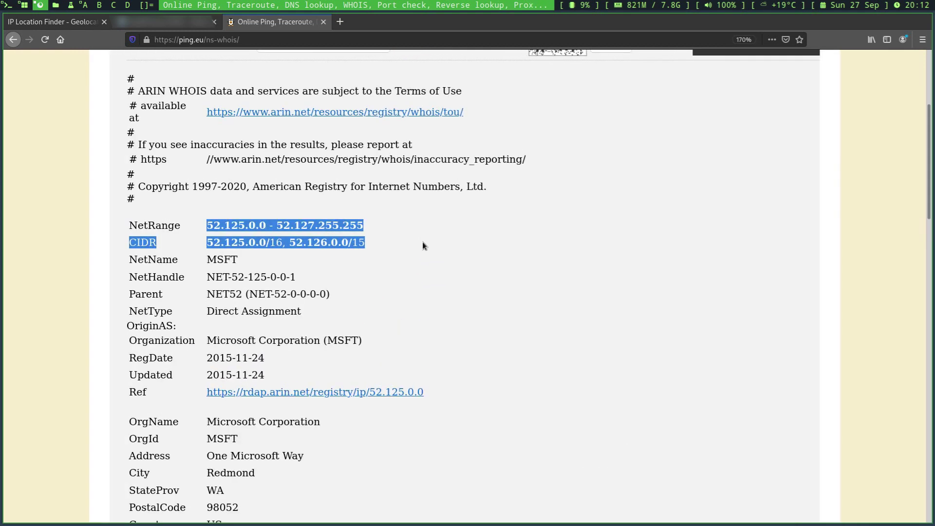
click(414, 268)
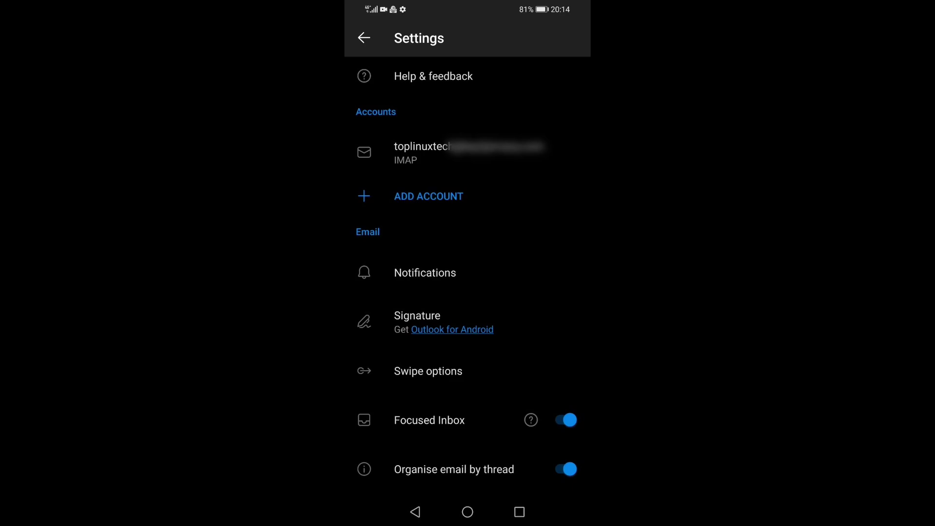
Delete the IMAP account in Outlook, choosing removal from all mobile devices.
click(524, 149)
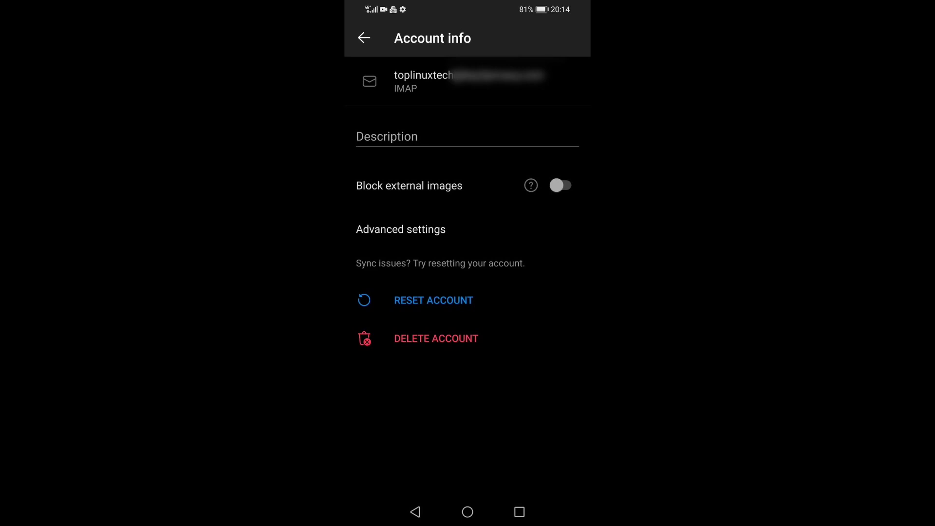
click(451, 339)
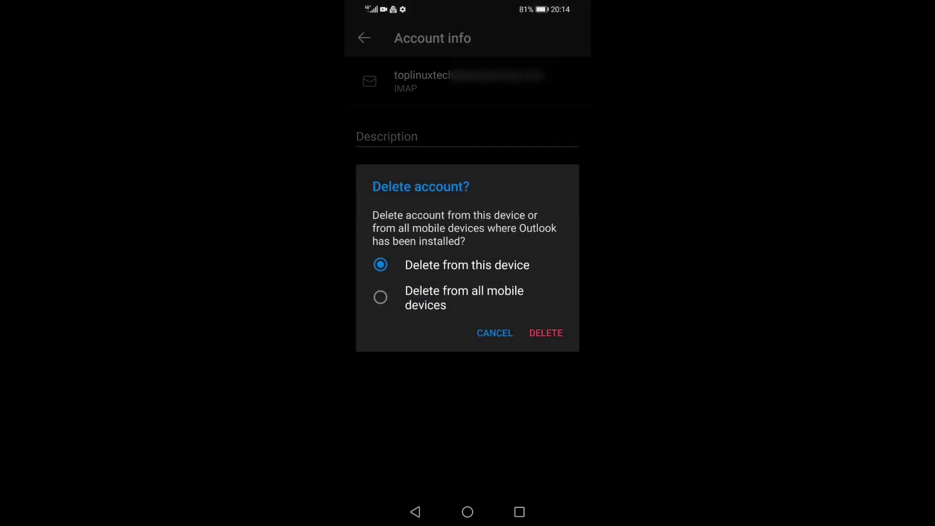
click(380, 297)
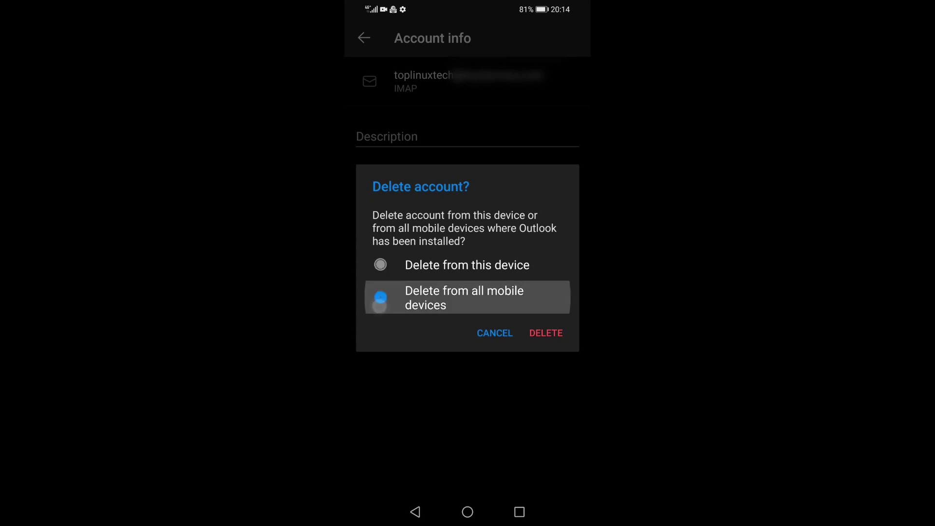
click(545, 333)
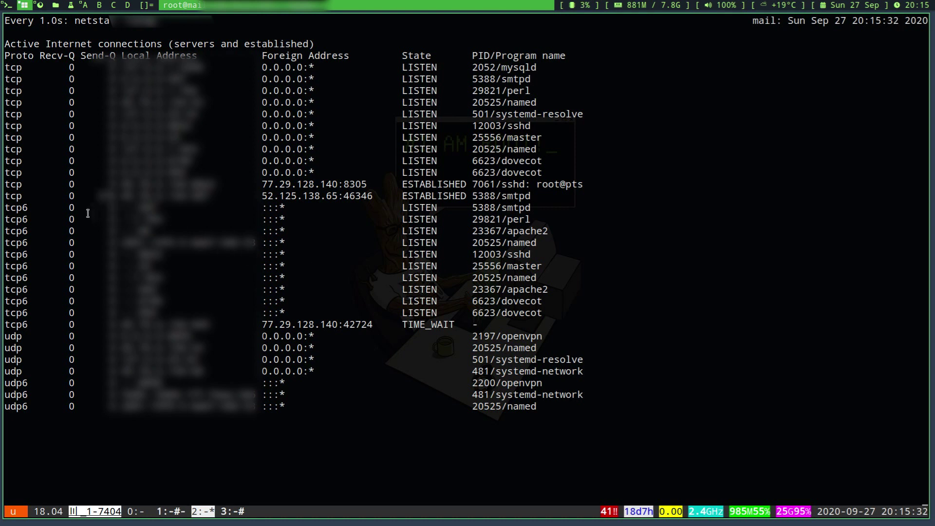
drag(5, 196, 528, 196)
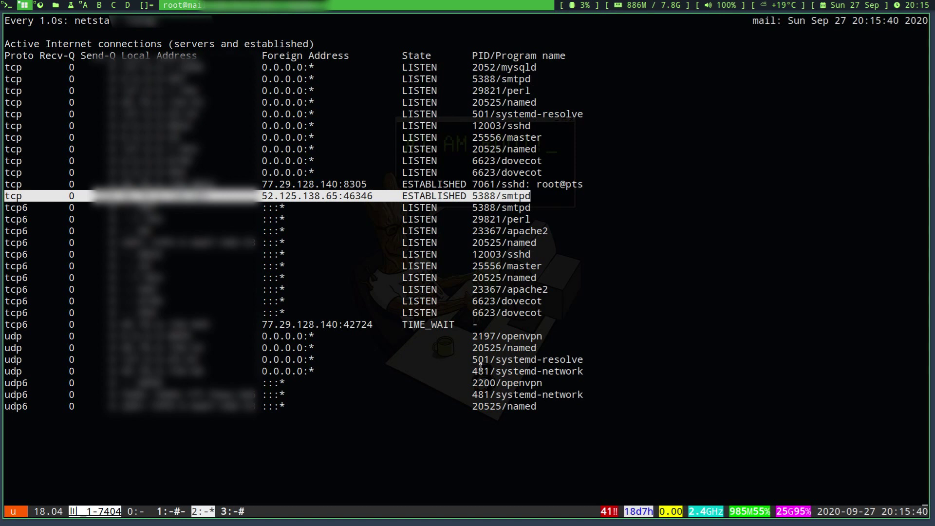
key(ctrl+b)
key(3)
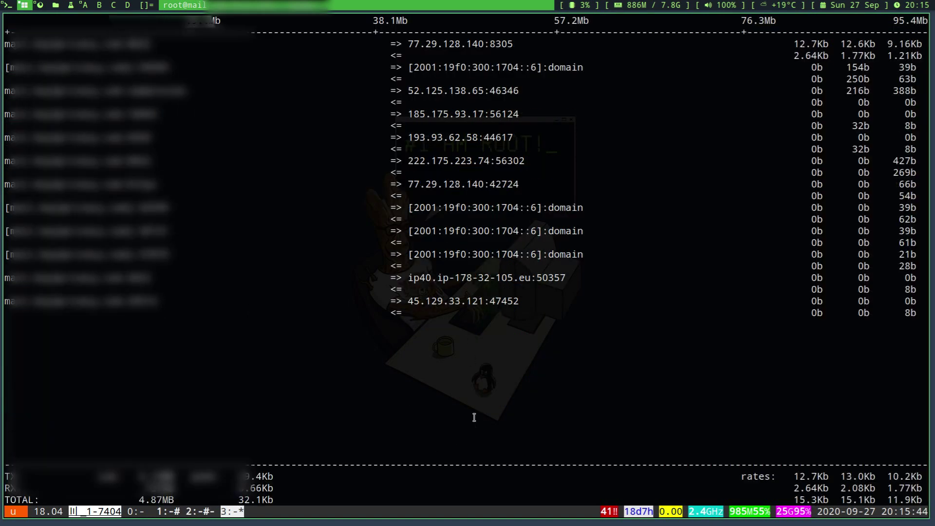
key(ctrl+b)
key(2)
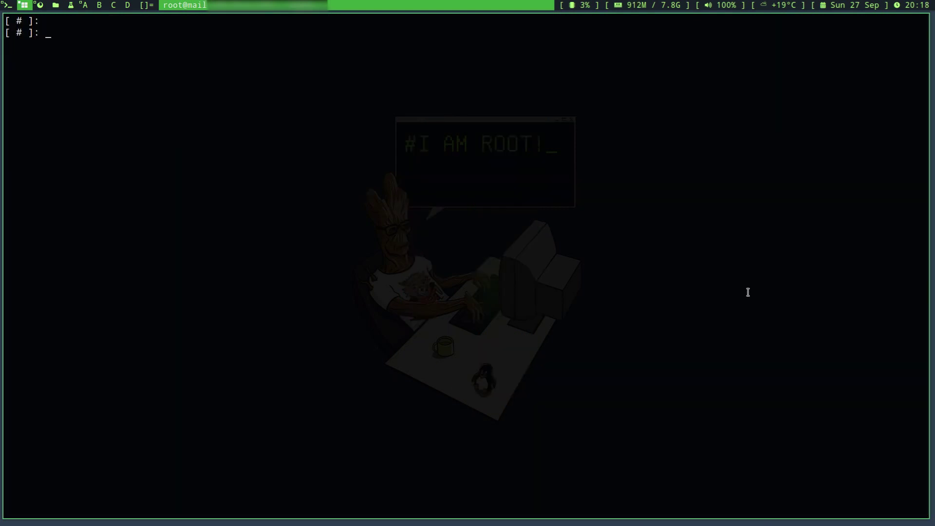
Add iptables INPUT DROP rules for 52.126.0.0/15 and 52.125.0.0/16, then watch the numbered rule list every second.
text(iptables -I INPUT 1 -)
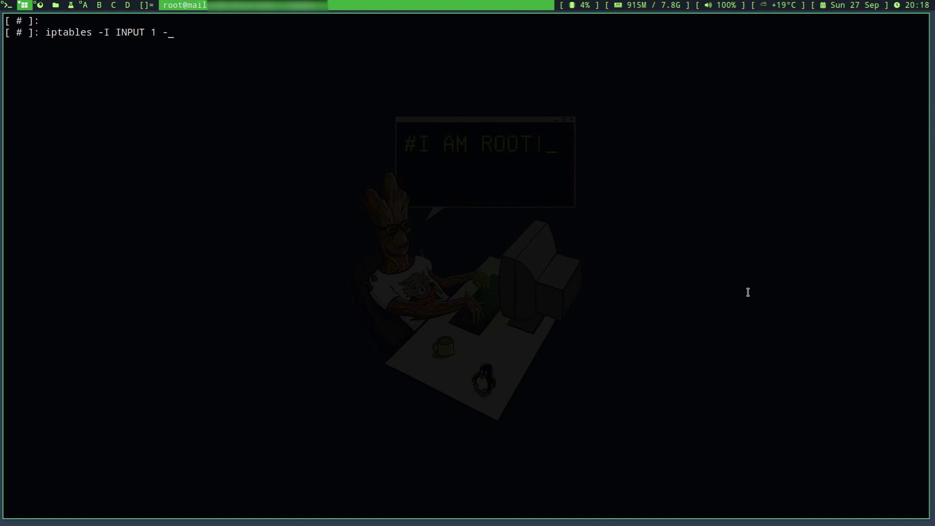
text(s 52.126.0.0/15 -j DROP)
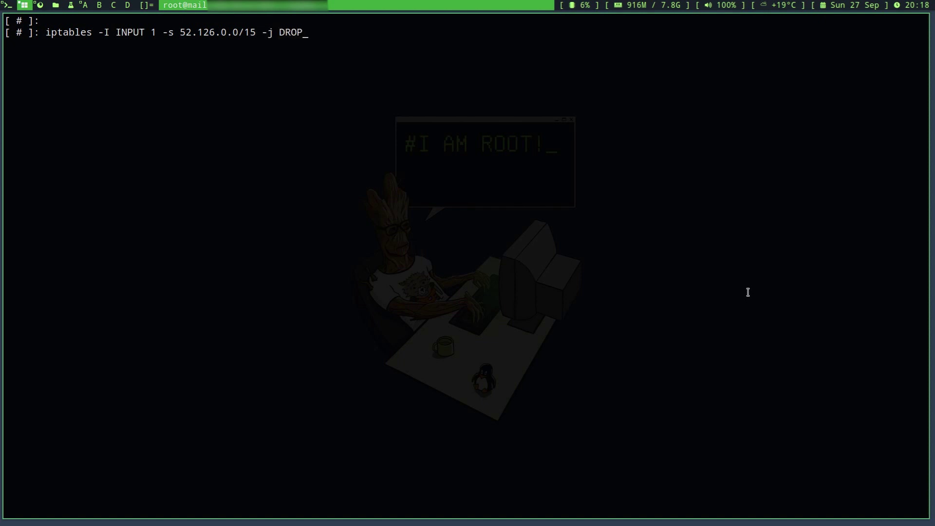
key(Return)
key(Up)
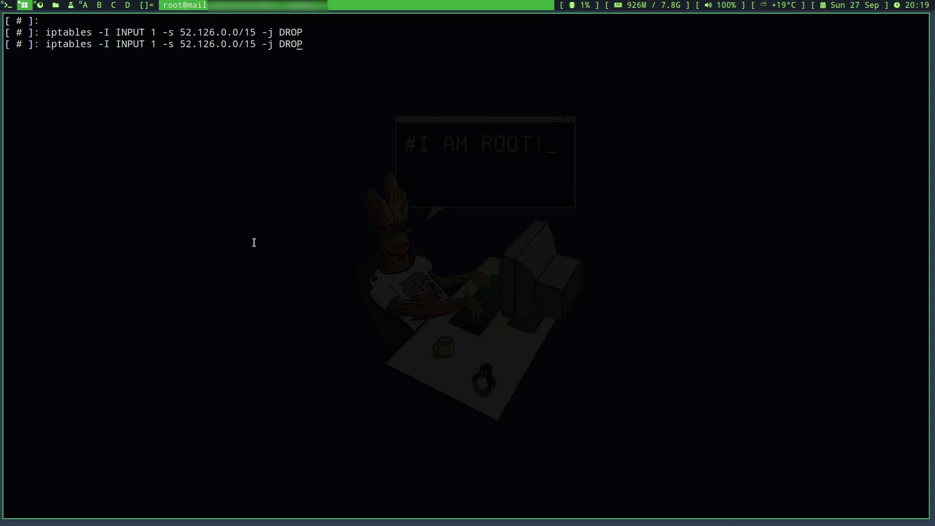
key(BackSpace)
key(BackSpace)
key(BackSpace)
key(BackSpace)
key(BackSpace)
key(BackSpace)
key(BackSpace)
key(BackSpace)
key(BackSpace)
key(BackSpace)
key(BackSpace)
key(BackSpace)
key(BackSpace)
key(BackSpace)
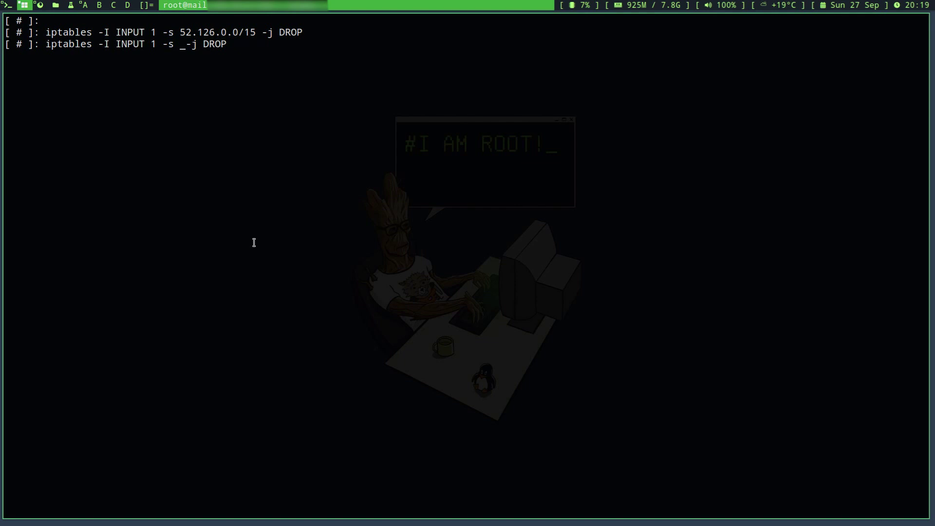
text(52.125.0.0/16)
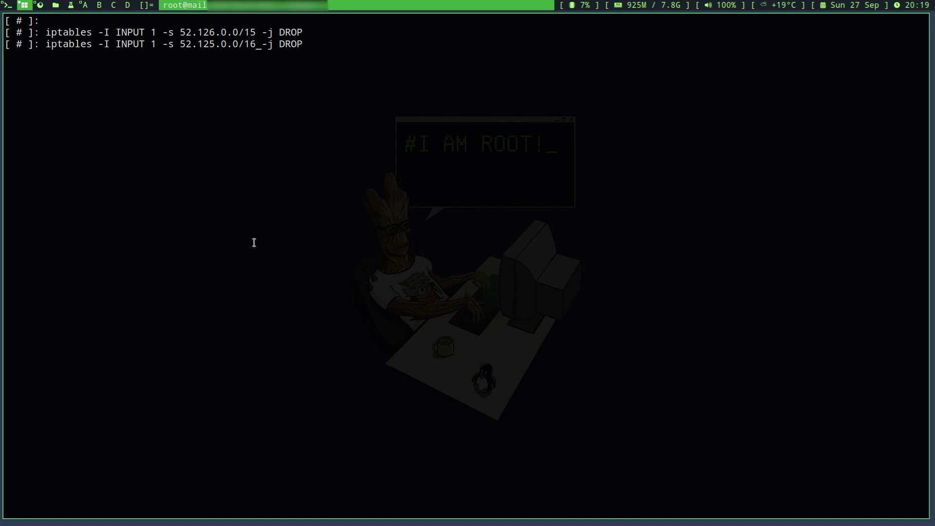
key(Return)
text(watch -n1 ipt)
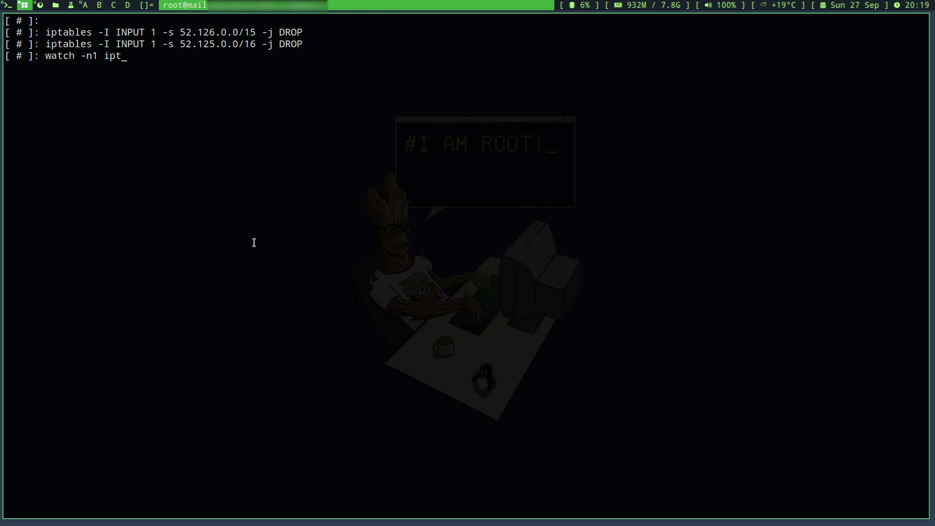
text(ables -nL -v --line-numbers)
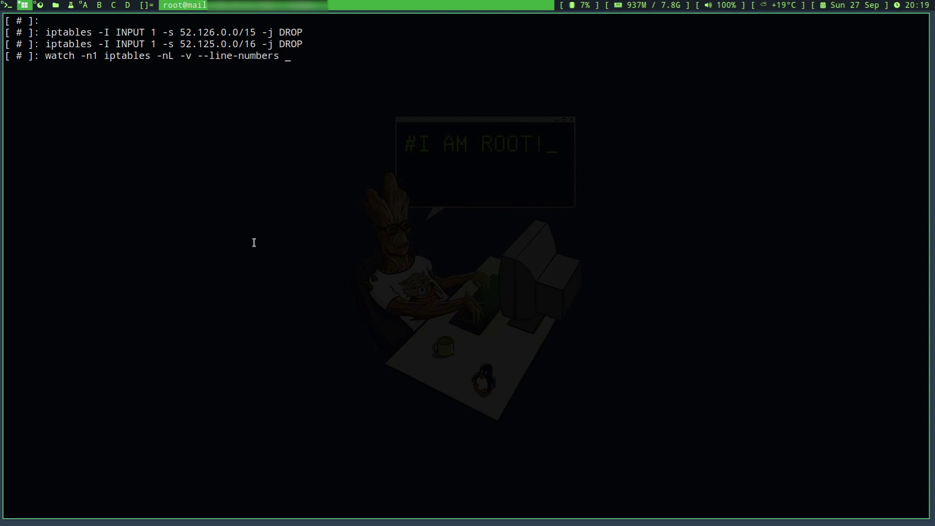
key(Return)
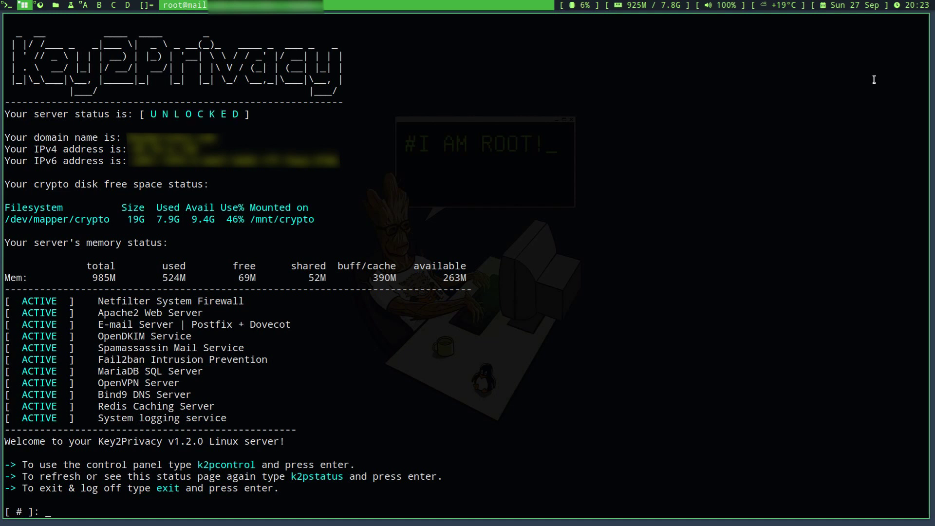
Log off the Key2Privacy server and close its session window.
key(super+1)
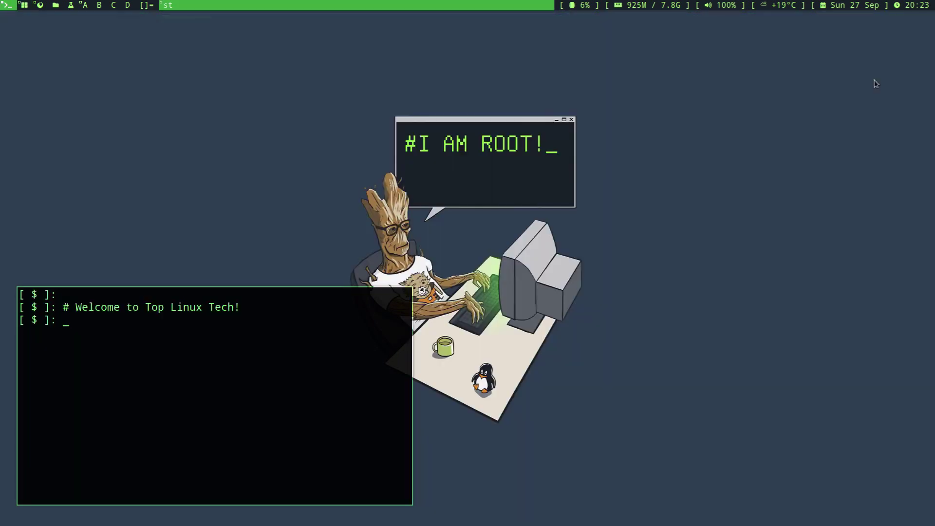